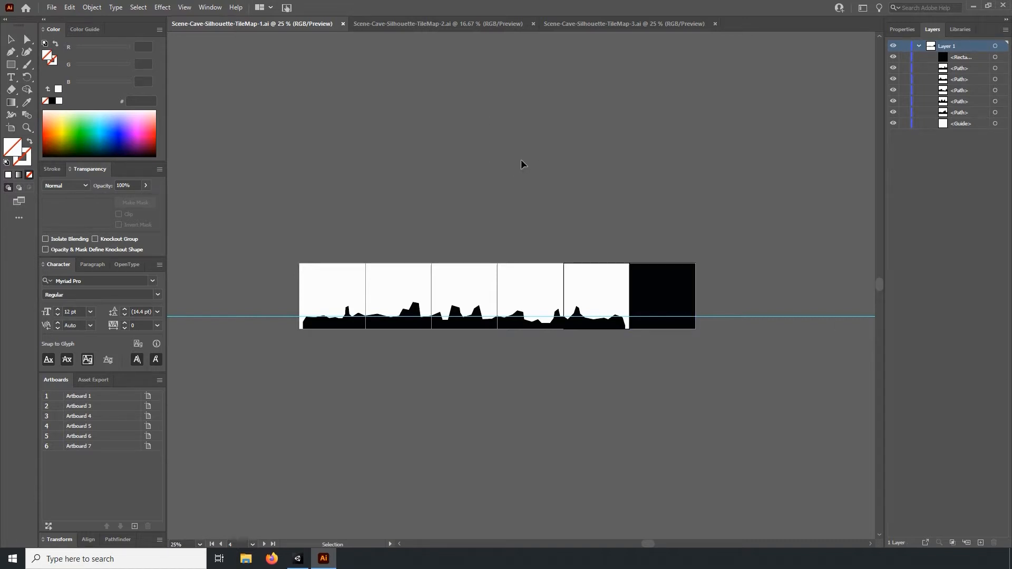
Display the artboard boundaries with the Artboard tool and show the document rulers.
key(shift+o)
alt+scroll(436, 323, up, 4)
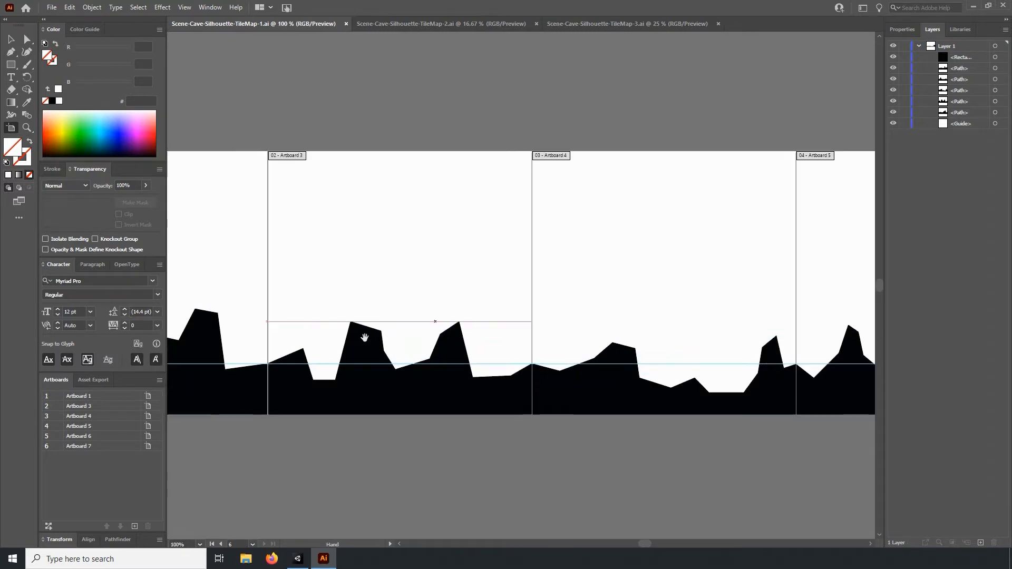
drag(364, 337, 678, 337)
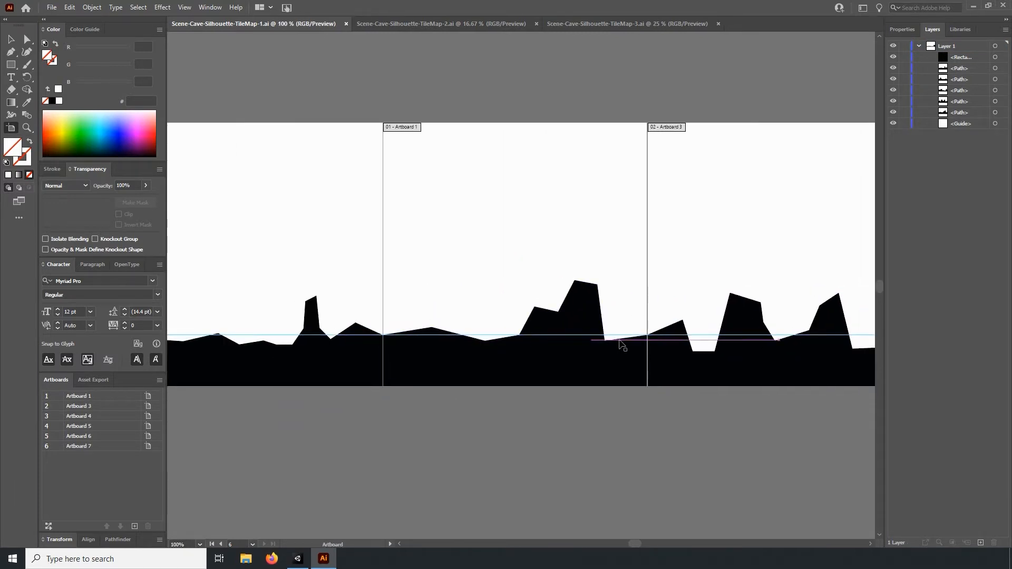
alt+scroll(306, 307, down, 3)
click(185, 7)
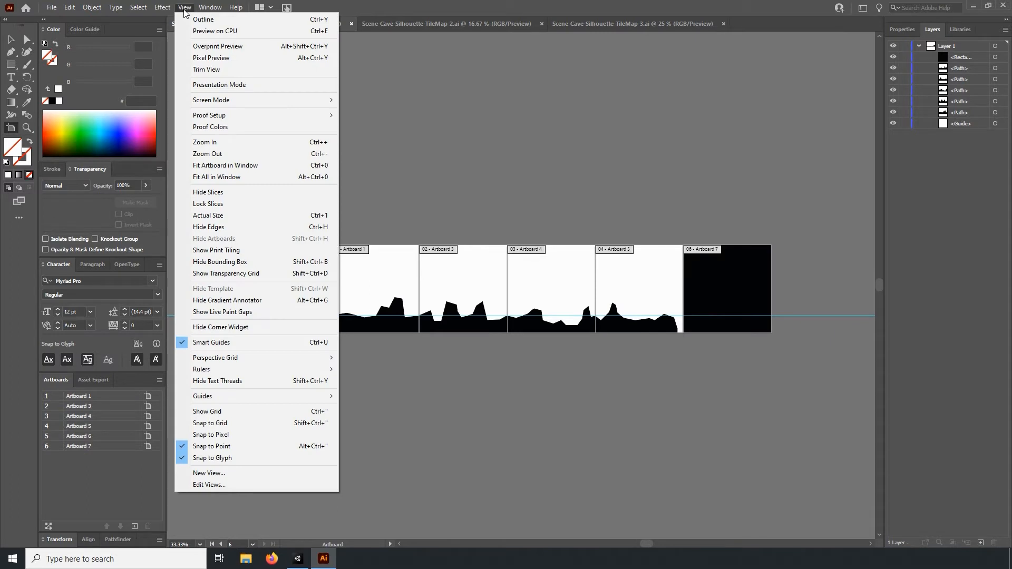
mouse_move(258, 373)
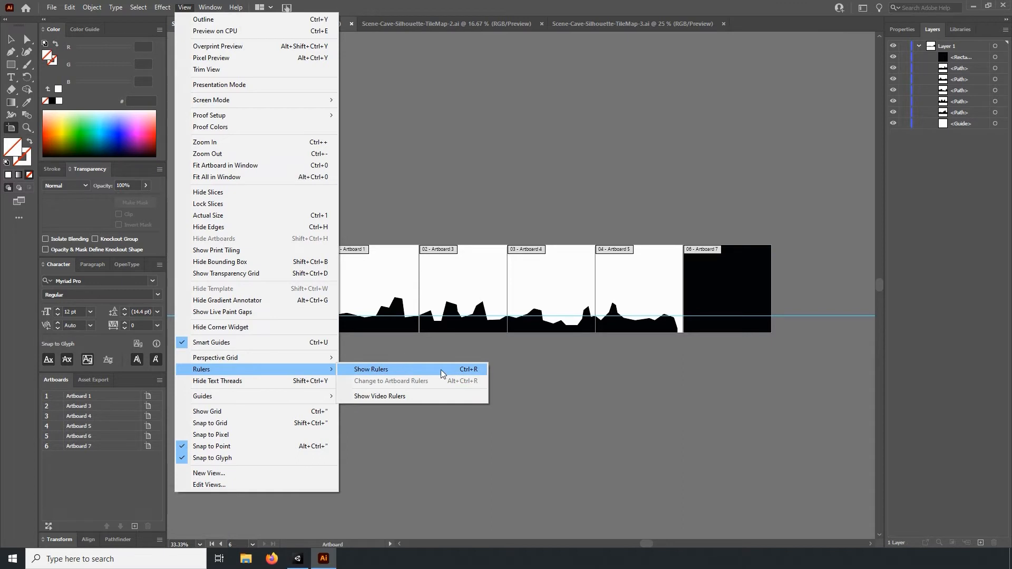
click(567, 107)
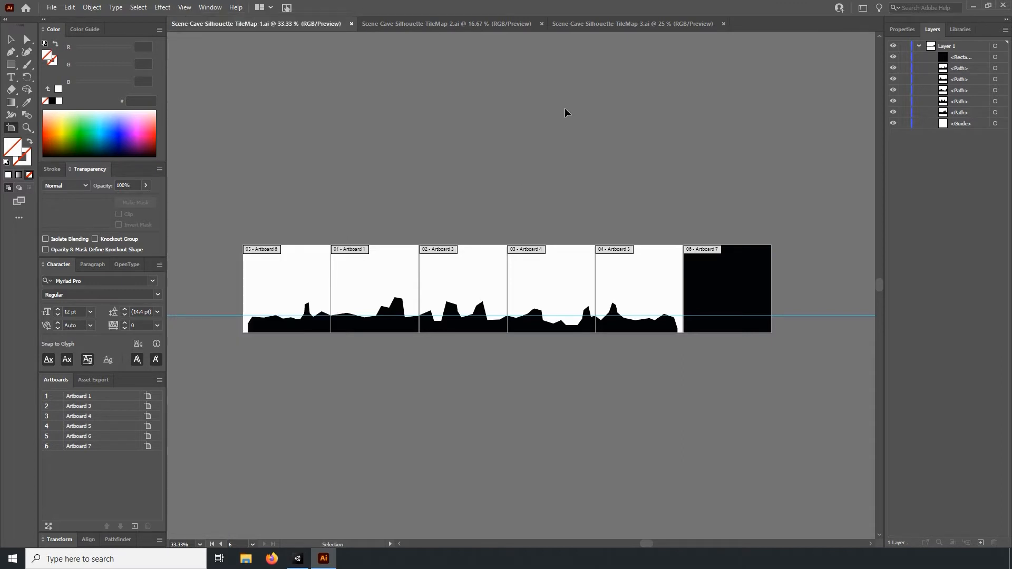
key(ctrl+r)
Place trial horizontal guides above and across the artboards and remove each one again.
drag(416, 37, 434, 212)
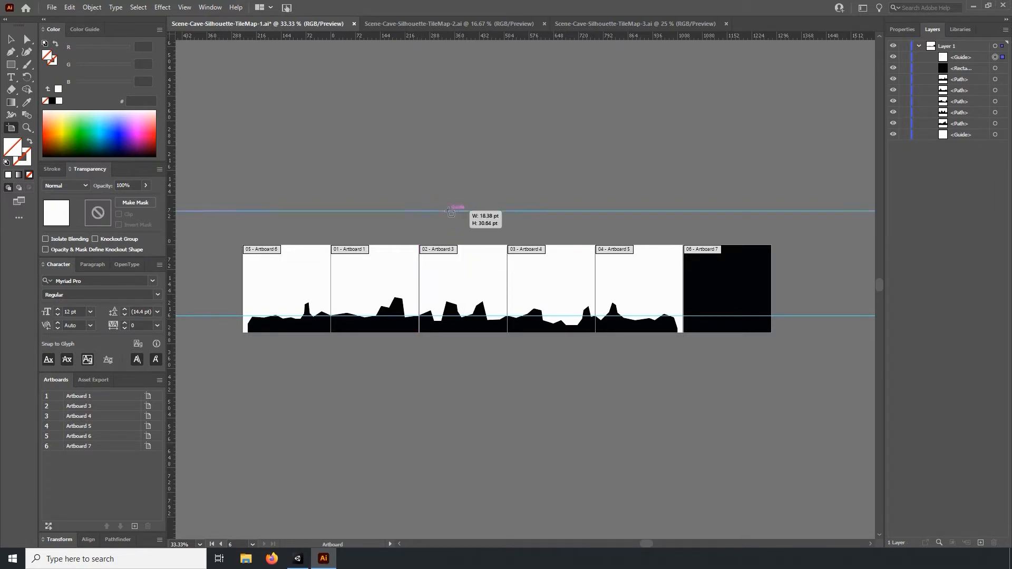
key(Delete)
click(10, 40)
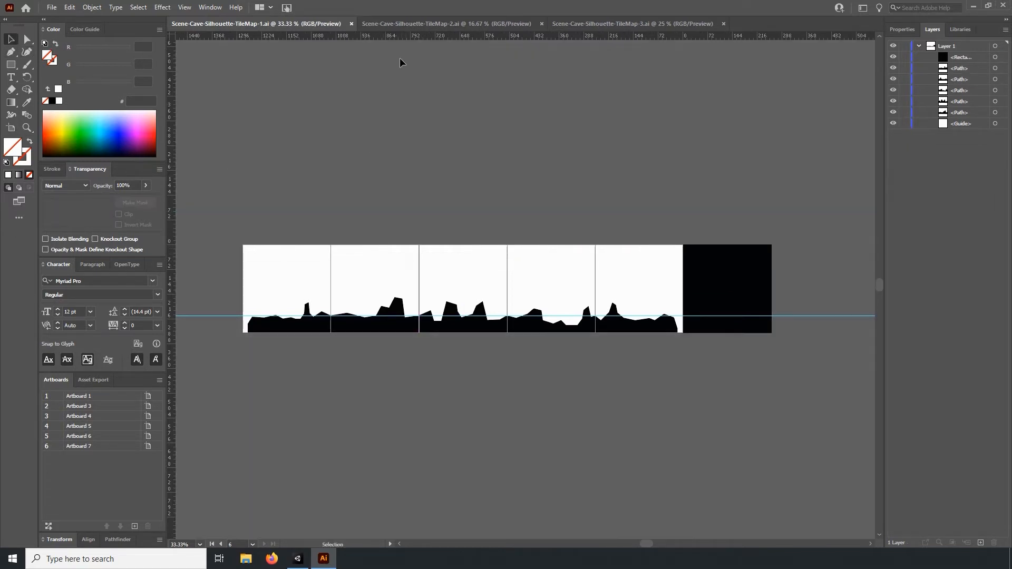
drag(406, 39, 428, 280)
drag(238, 283, 319, 36)
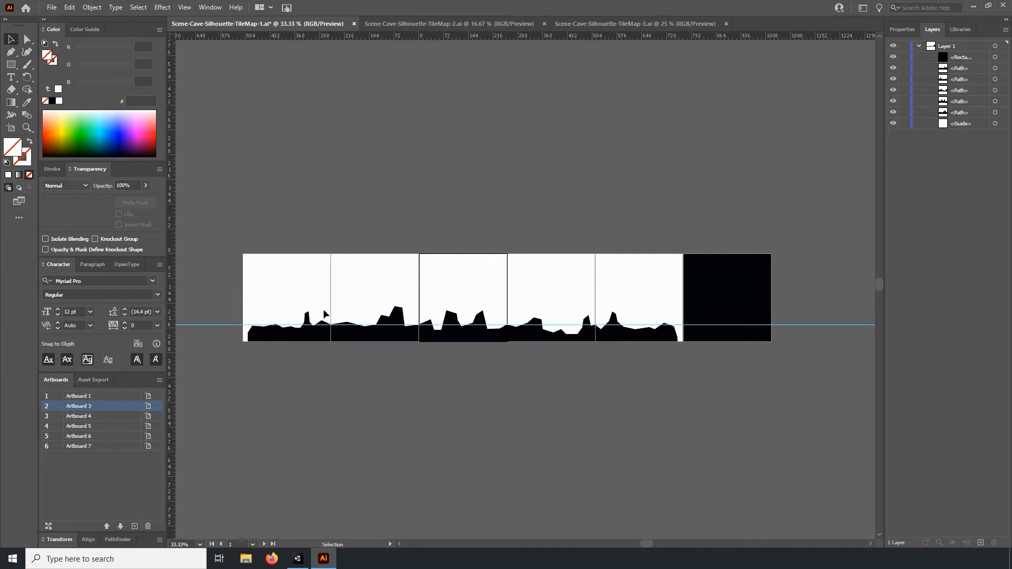
Export all artboards of the first tile map as PNG images using Export for Screens.
click(55, 11)
mouse_move(187, 216)
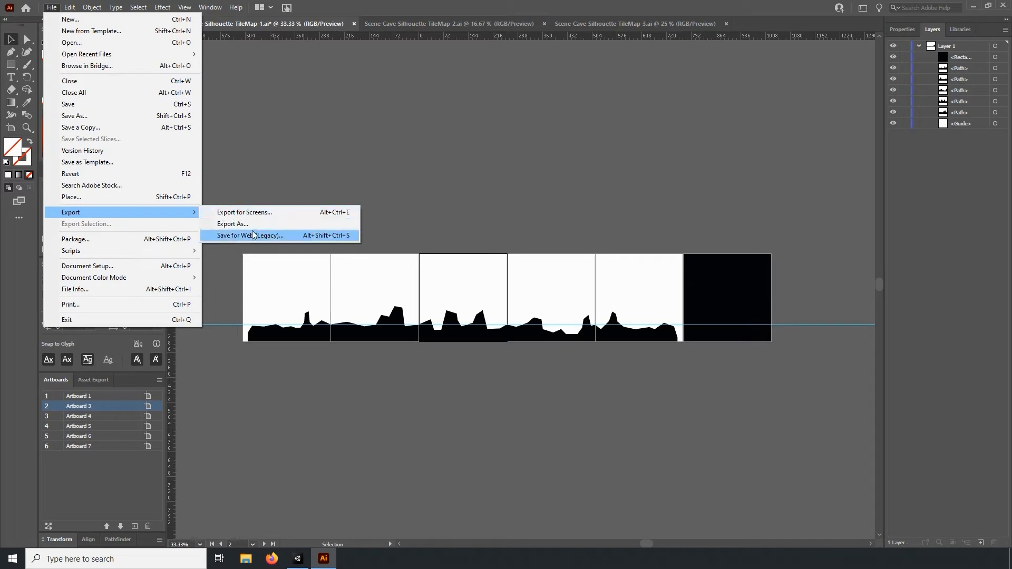
click(286, 213)
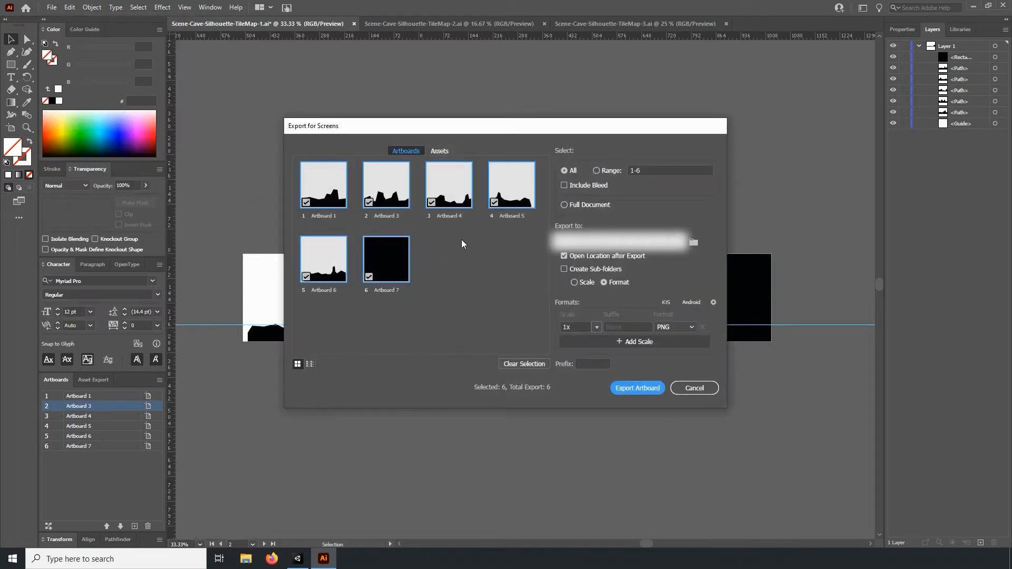
click(564, 205)
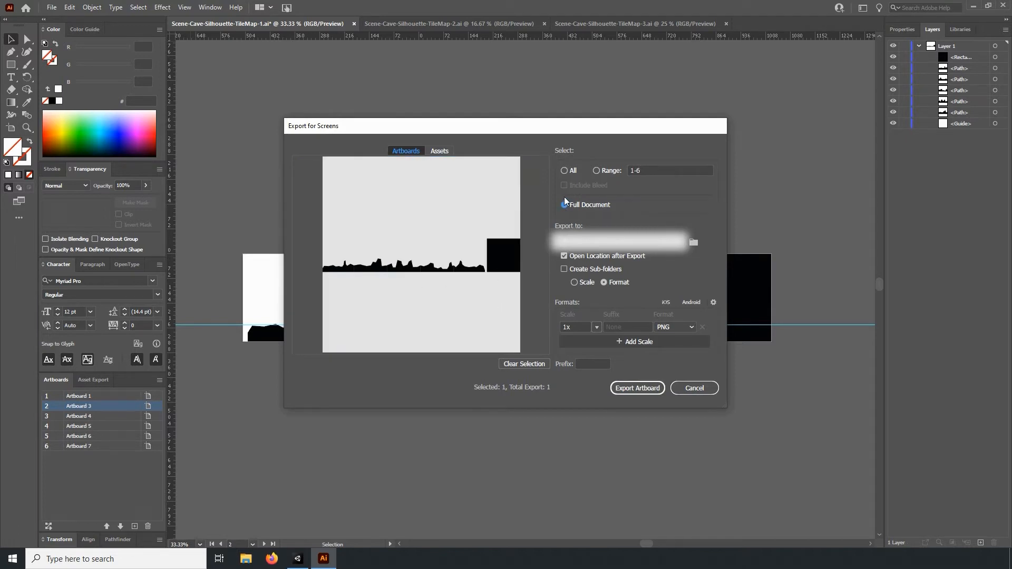
click(565, 171)
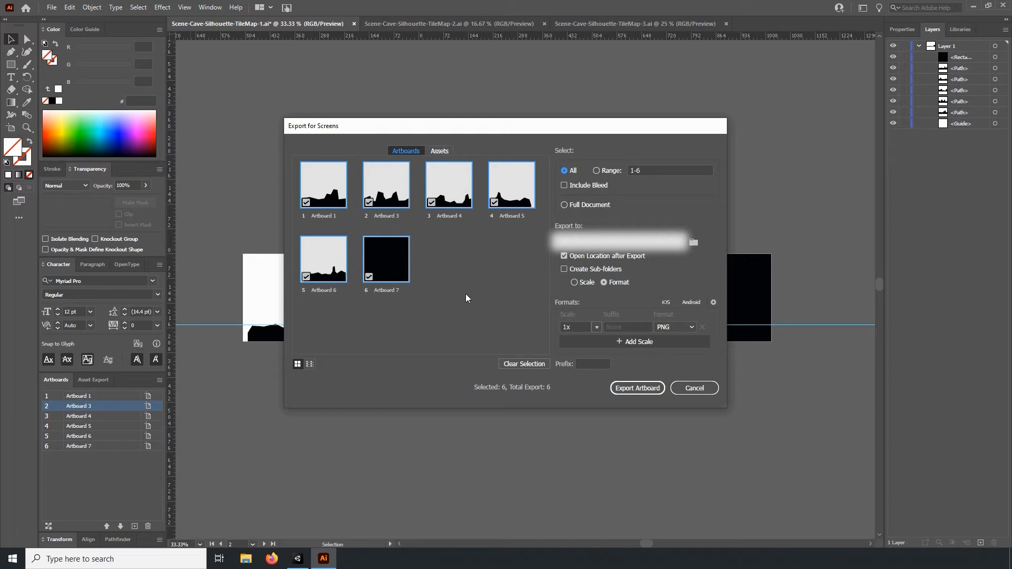
click(597, 327)
click(624, 447)
click(638, 388)
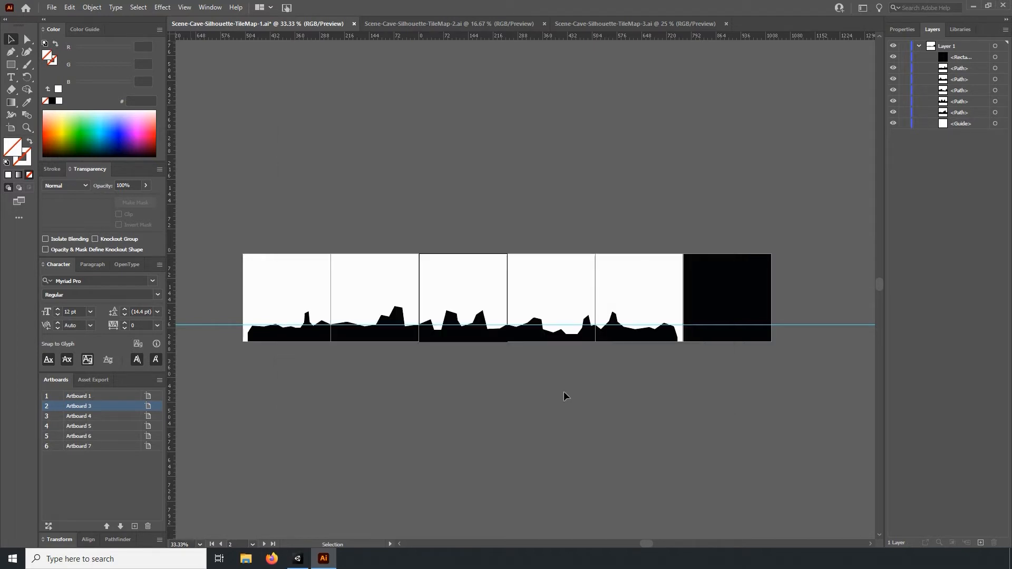
Look over the tile layouts in the Scene-Cave-Silhouette-TileMap-2 and Scene-Cave-Silhouette-TileMap-3 documents.
click(407, 24)
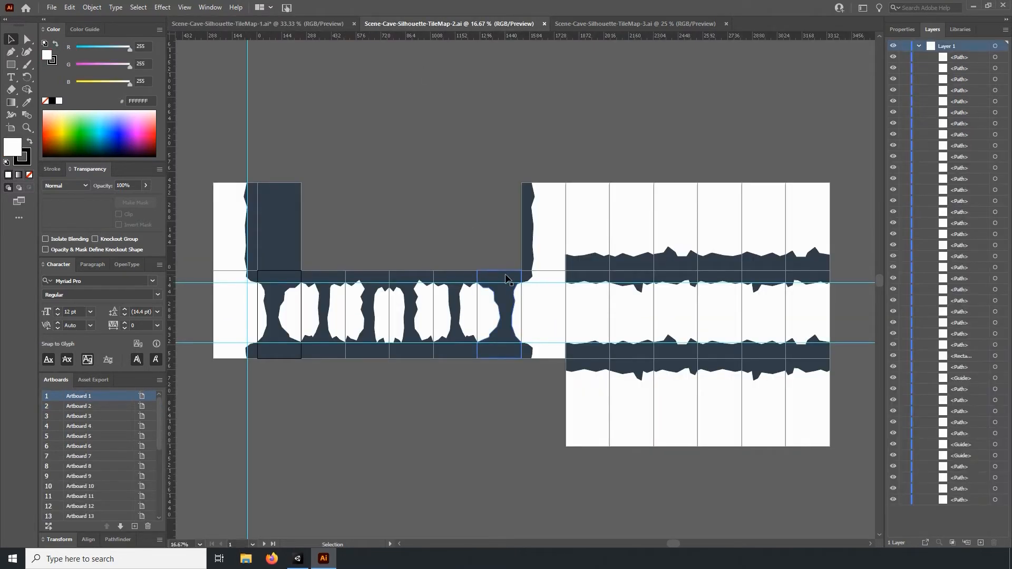
click(597, 22)
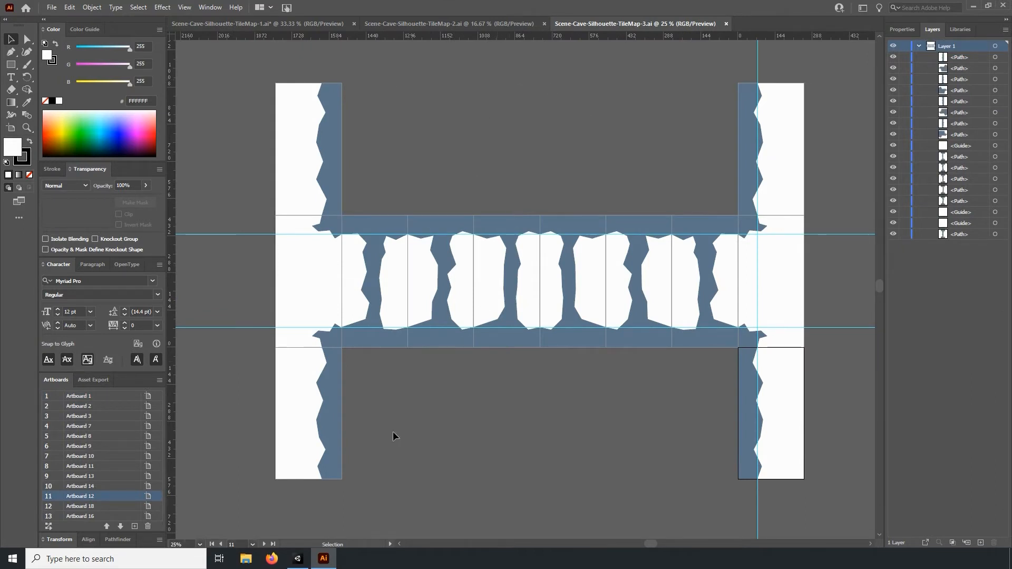
Switch to Unity and open the TileMap 1 folder inside Assets > Sprites > Scene.
click(298, 560)
drag(512, 229, 507, 251)
key(t)
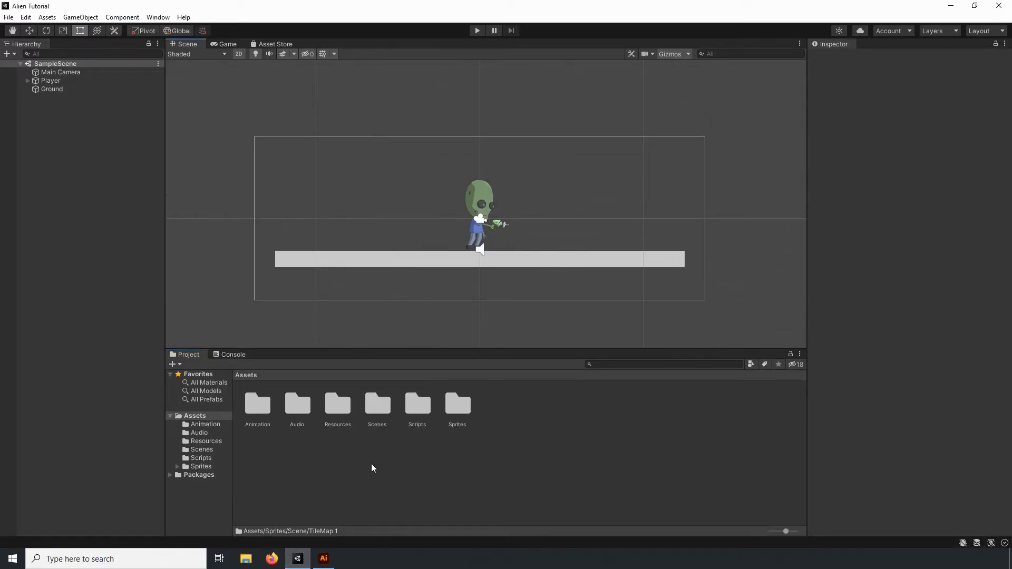
double_click(457, 410)
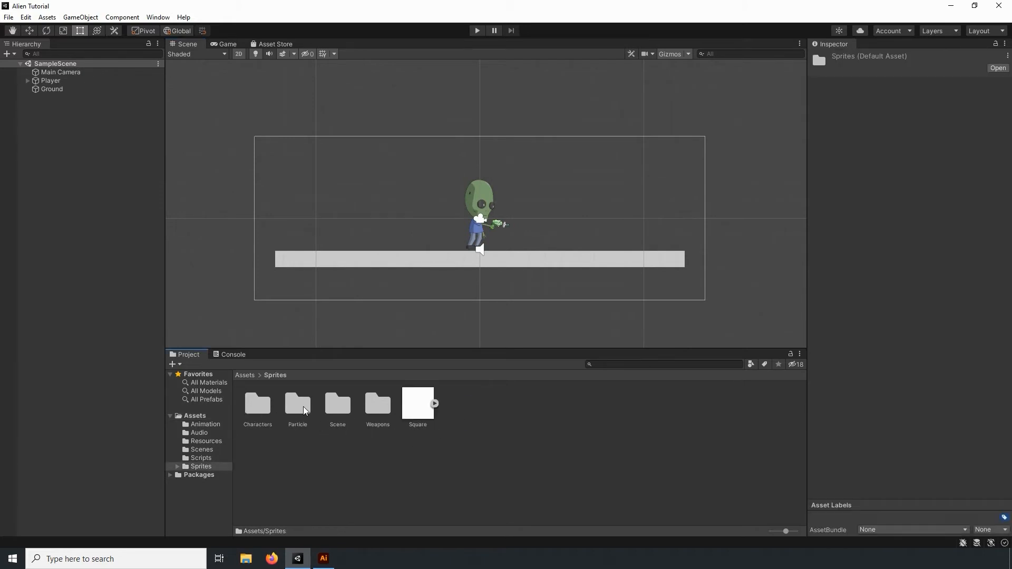
double_click(338, 408)
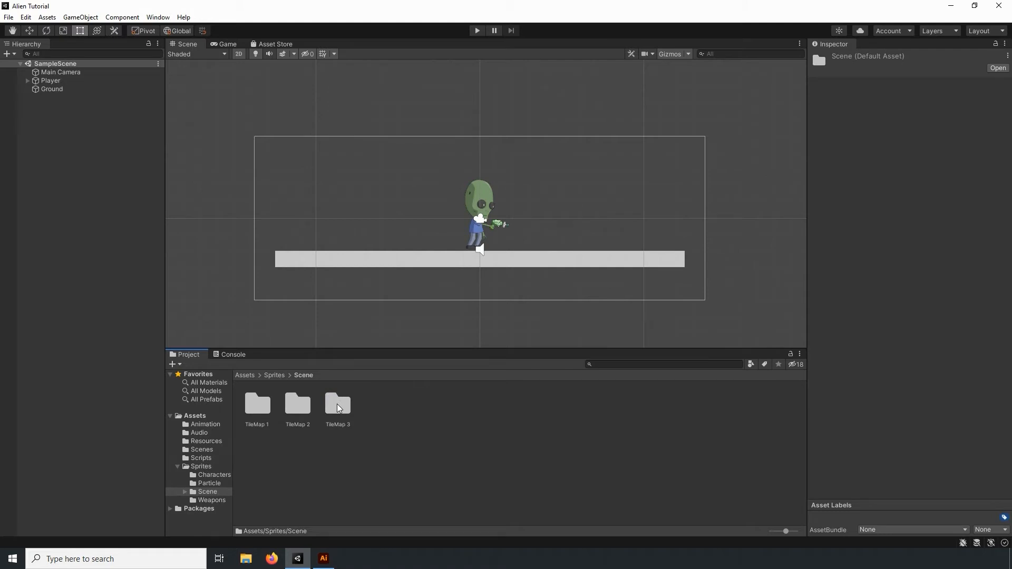
double_click(261, 408)
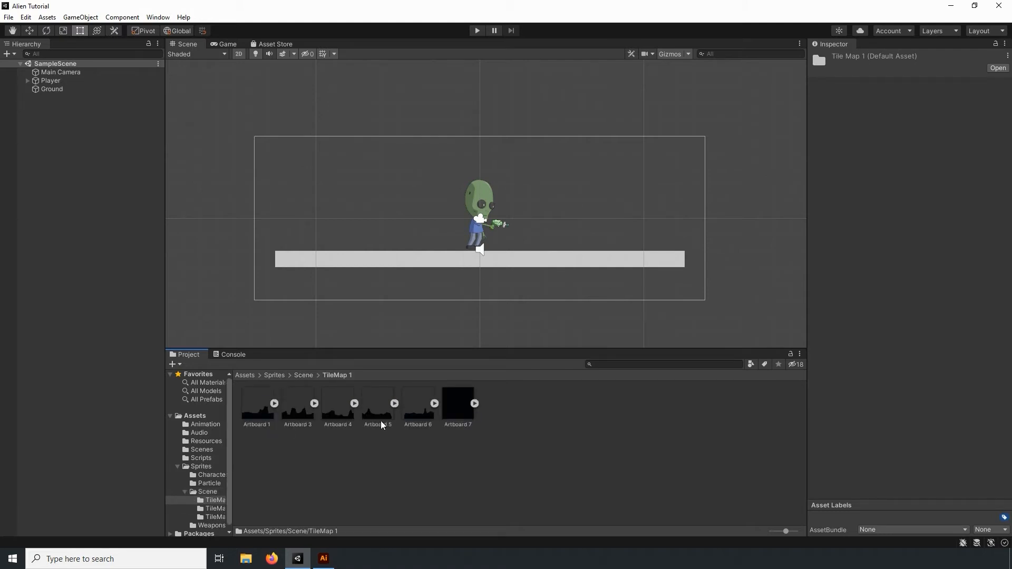
Review the shared import settings of the six artboard textures in TileMap 1, and clear the selection.
click(573, 424)
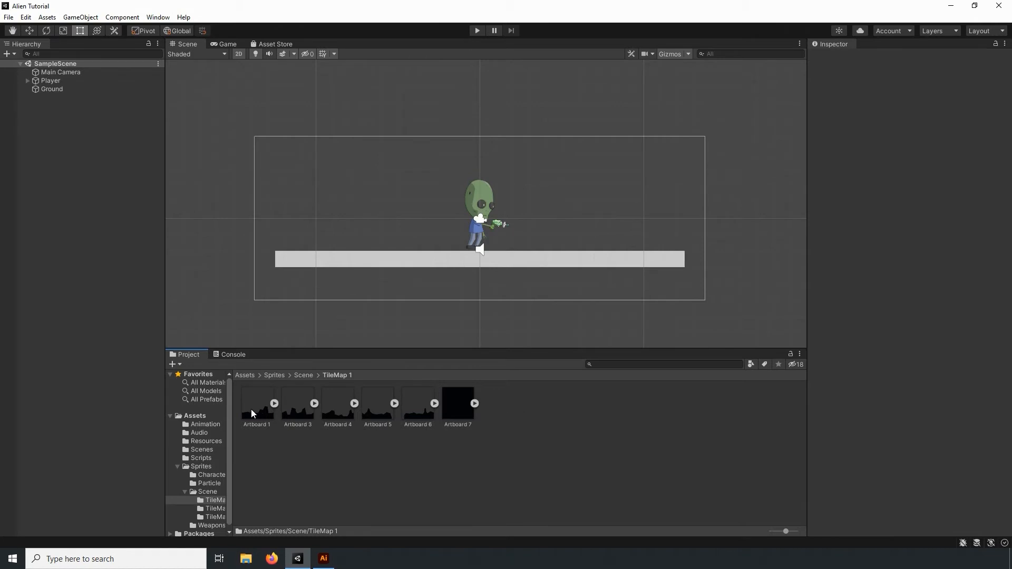
shift+click(458, 412)
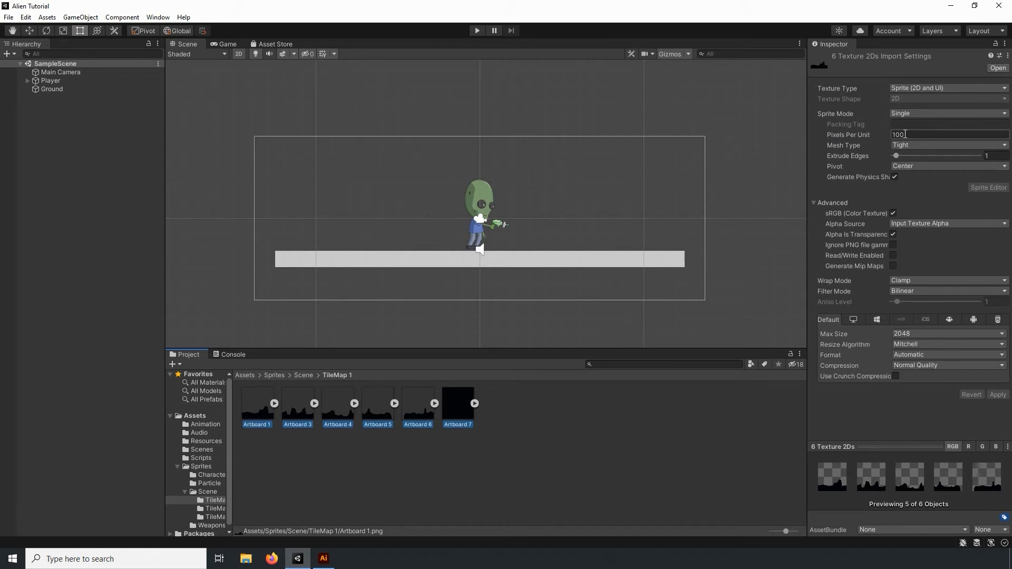
click(669, 457)
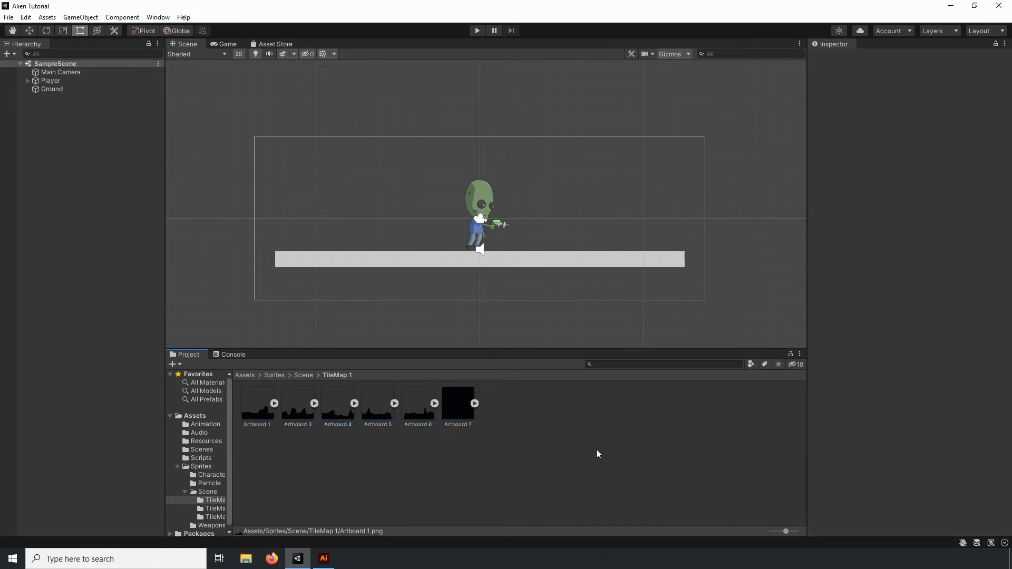
Open the Tile Palette window and dock it alongside the Scene, Game and Asset Store views.
click(158, 17)
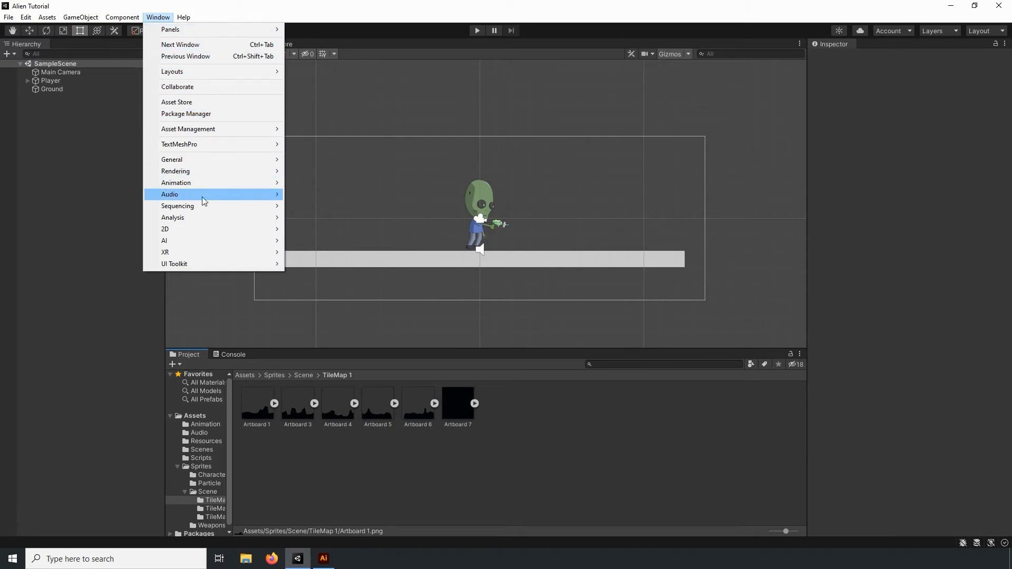
mouse_move(212, 231)
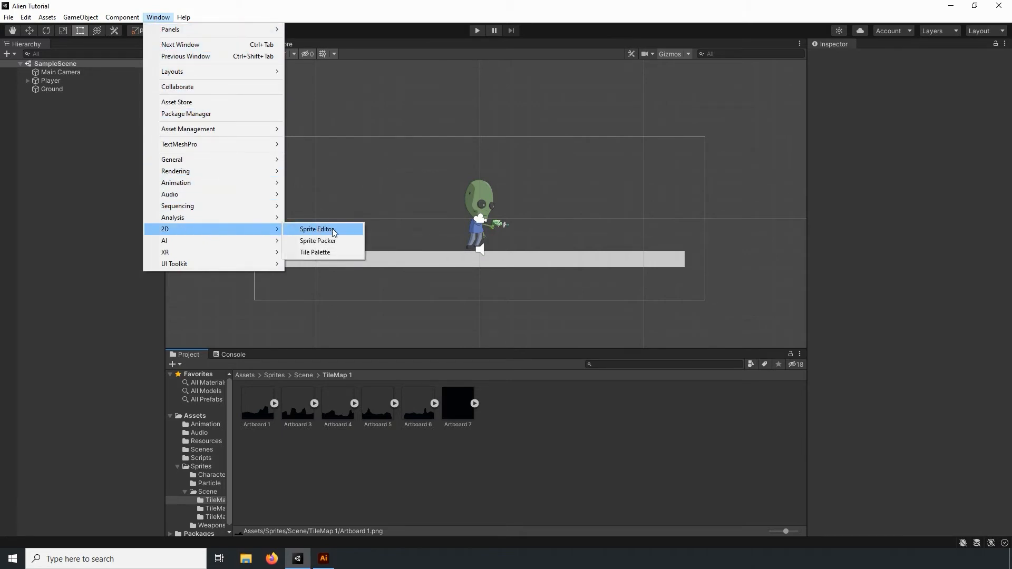
click(337, 252)
drag(267, 110, 311, 44)
Create a rectangular tile palette named Palette 1 with automatic cell size, saved in the TileMap 1 folder.
click(223, 87)
click(267, 108)
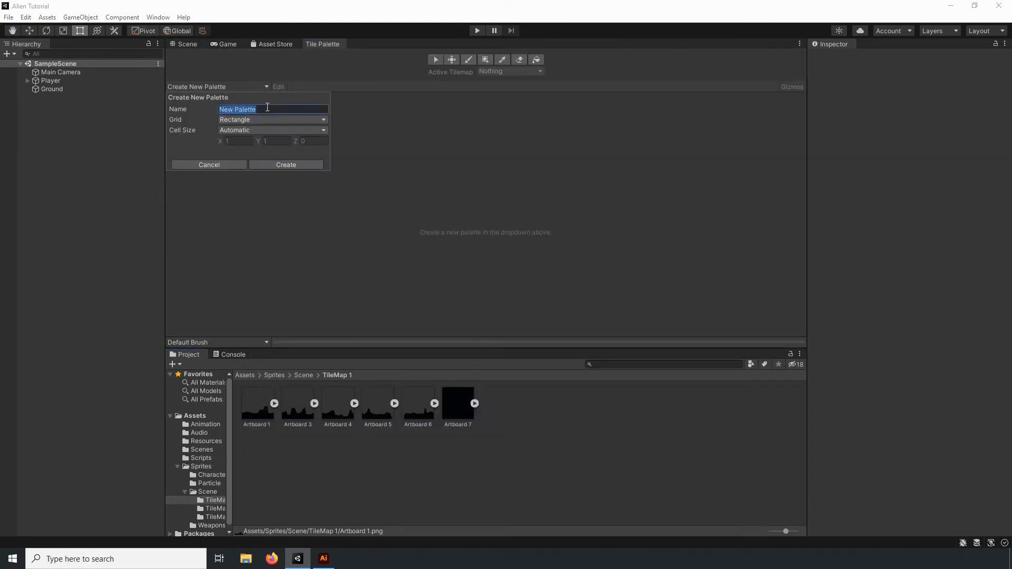
text(Pa)
click(253, 165)
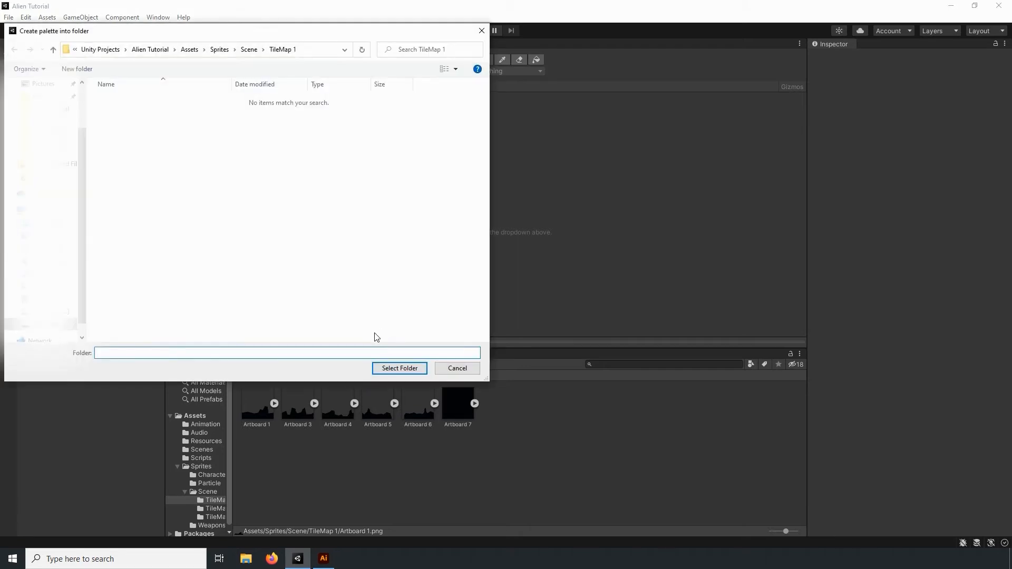
click(399, 368)
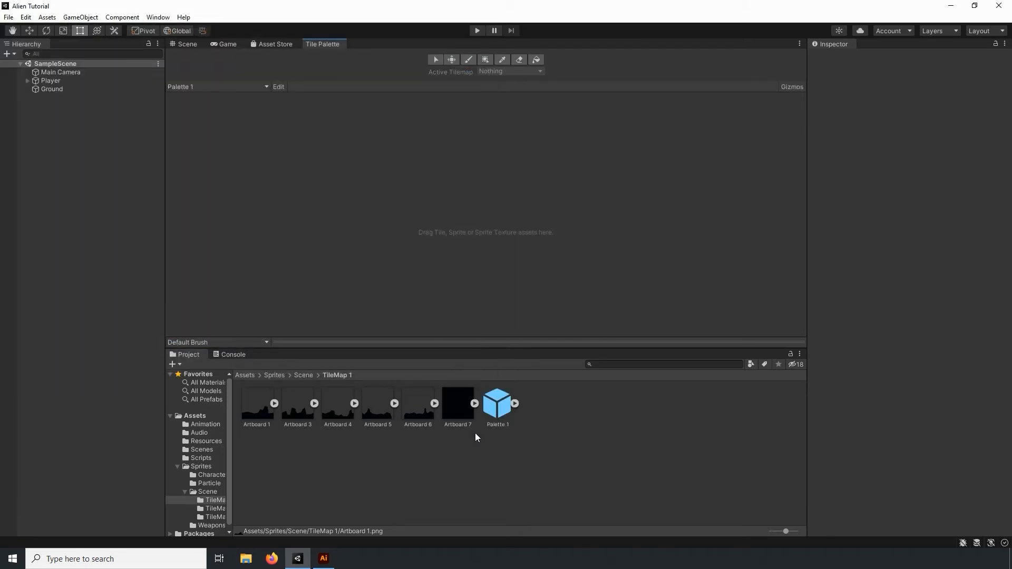
click(515, 412)
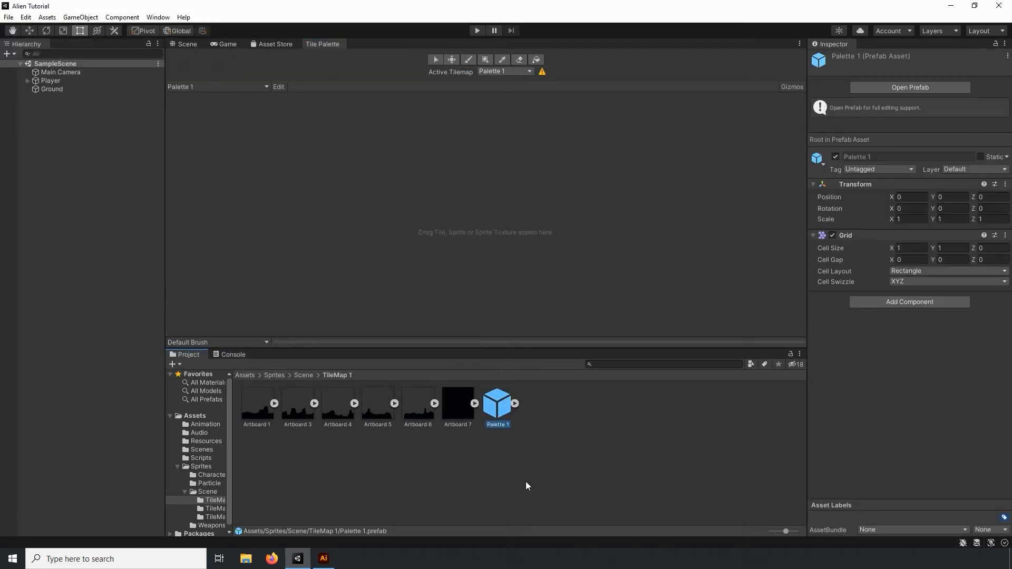
Add the Artboard 6, Artboard 1 and Artboard 3 sprites to Palette 1, saving their tiles in the TileMap 1 folder.
click(247, 414)
click(454, 473)
drag(419, 403, 373, 222)
click(404, 368)
drag(258, 404, 535, 219)
click(404, 368)
drag(334, 407, 592, 216)
key(Return)
Add the Artboard 4, Artboard 5 and Artboard 7 sprites to Palette 1, saving their tiles in the same folder.
drag(419, 411, 477, 229)
click(402, 367)
drag(498, 429, 527, 216)
key(Return)
drag(589, 206, 629, 208)
key(Return)
Dock the Tile Palette in its own pane beside the Scene view, with all its tiles in view.
scroll(414, 252, down, 2)
mouse_move(414, 252)
middle_down()
mouse_move(440, 244)
mouse_move(426, 244)
middle_up()
drag(324, 45, 771, 195)
scroll(716, 238, down, 5)
middle_drag(791, 244, 608, 246)
scroll(713, 243, down, 5)
middle_drag(712, 243, 739, 239)
scroll(735, 242, down, 1)
scroll(387, 239, down, 2)
scroll(387, 243, down, 1)
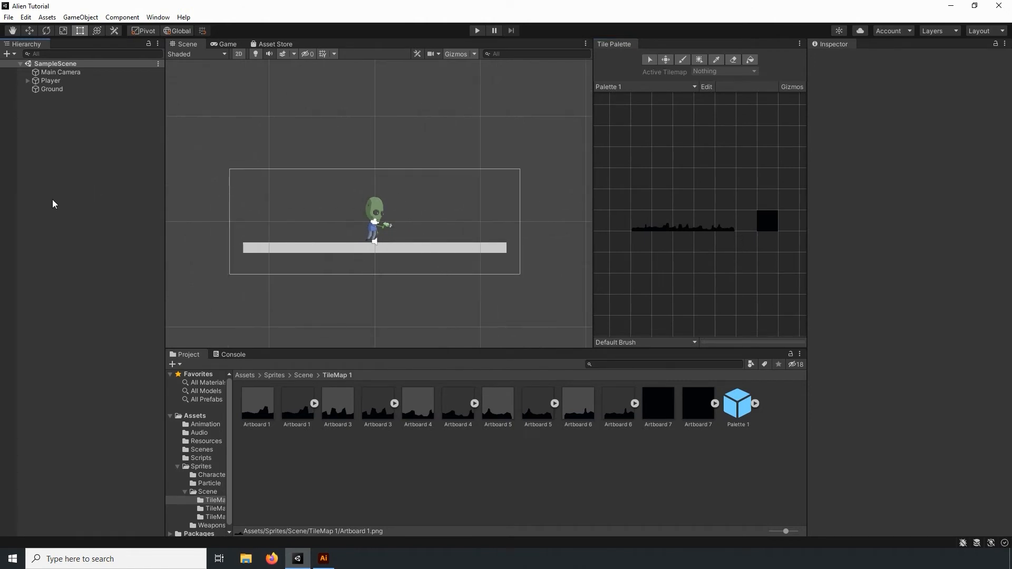
Create a rectangular 2D Tilemap object in SampleScene.
right_click(55, 149)
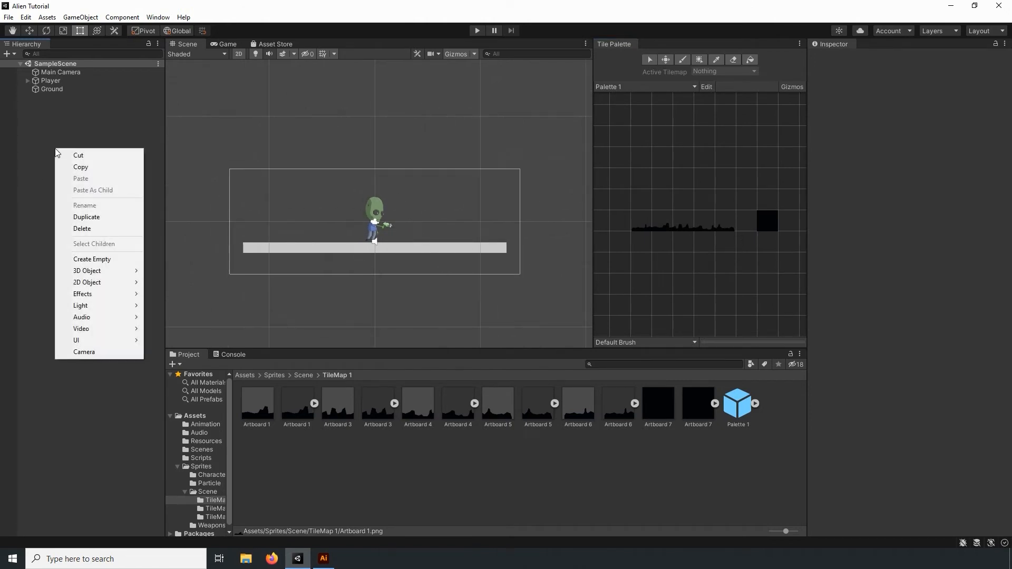
mouse_move(97, 283)
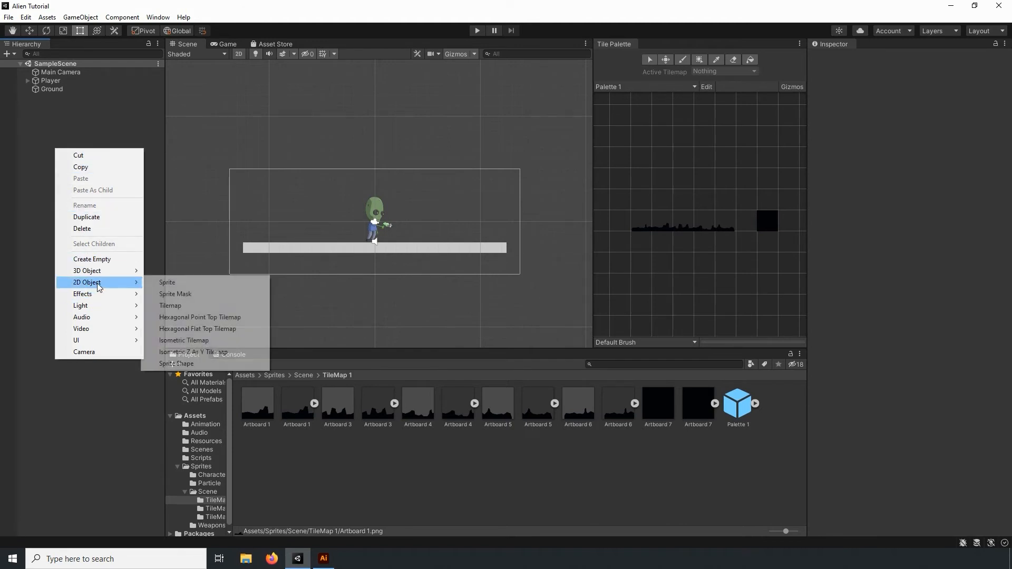
click(177, 310)
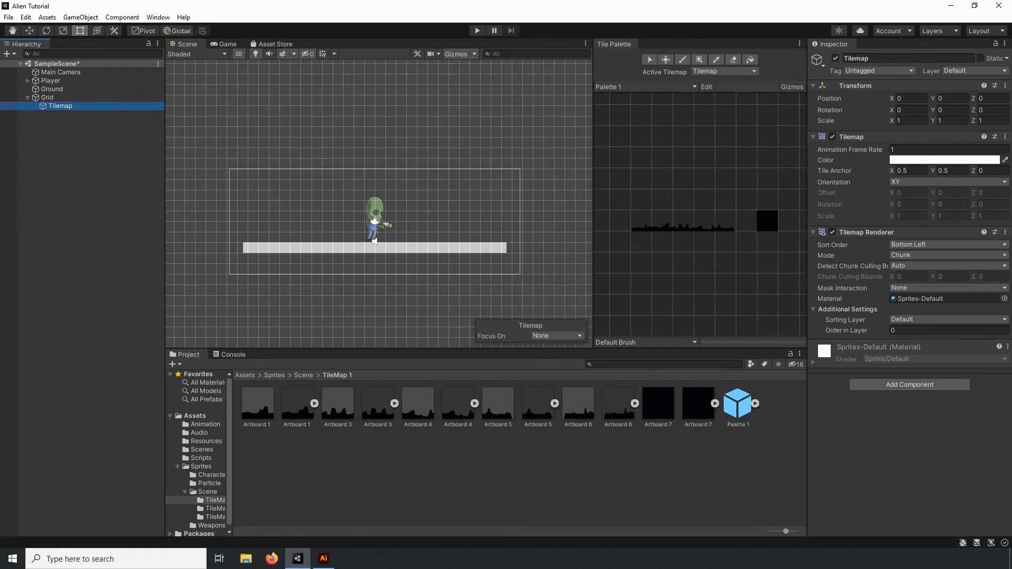
Set the Grid object's cell size to 4 in X, Y and Z.
click(58, 98)
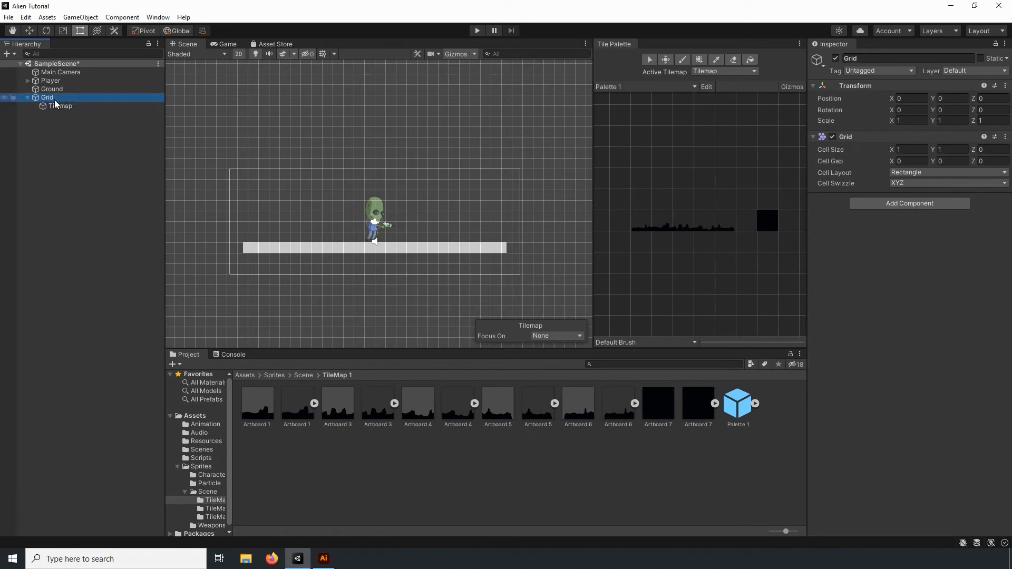
click(911, 150)
text(4)
key(Tab)
text(4)
key(Tab)
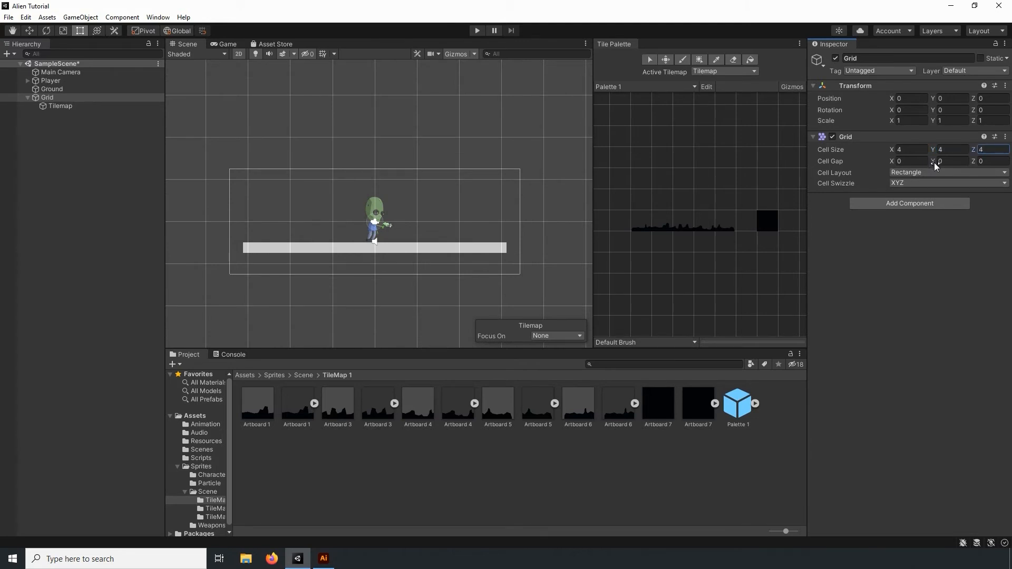
scroll(368, 230, up, 6)
scroll(366, 241, down, 4)
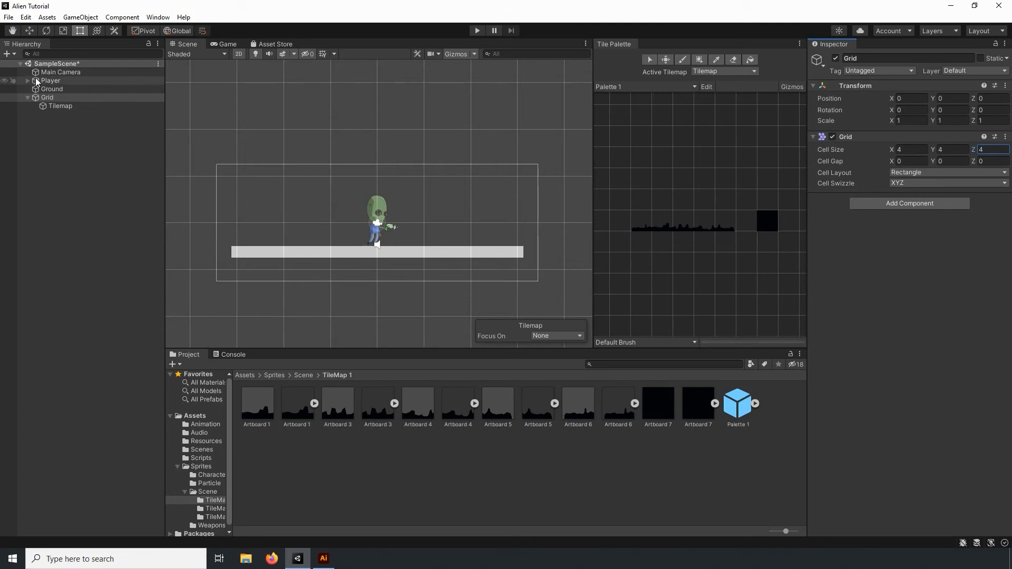
Paint the three middle silhouette tiles from Palette 1 twice, side by side, in the grid row at the player's head height.
click(60, 106)
click(58, 99)
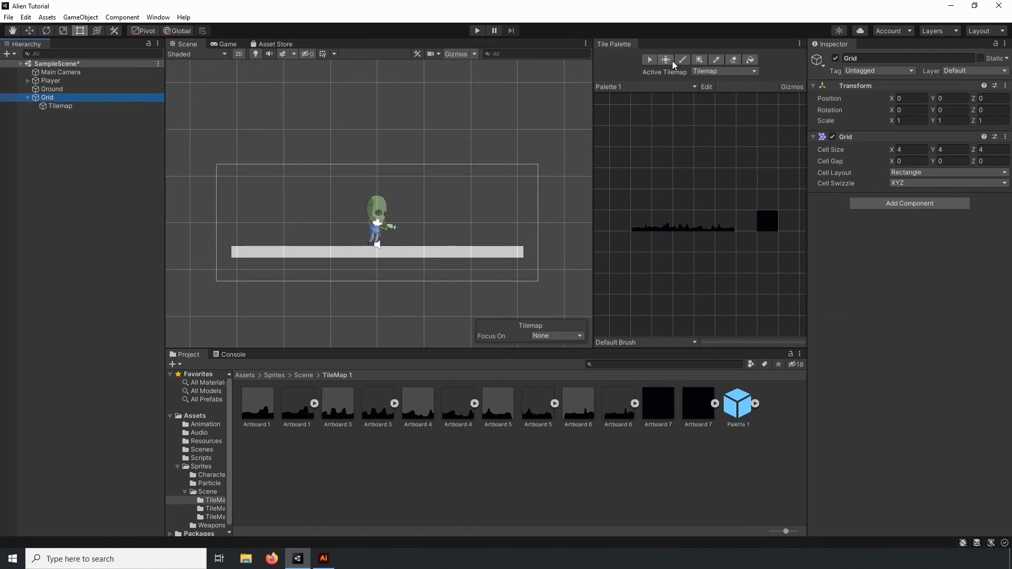
click(651, 61)
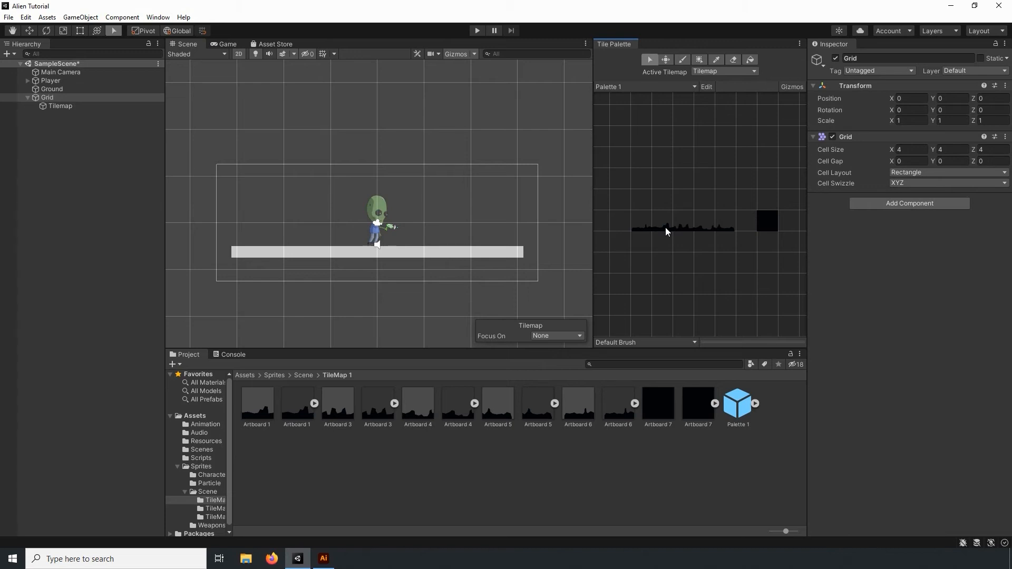
drag(663, 225, 713, 226)
click(682, 59)
drag(663, 222, 708, 223)
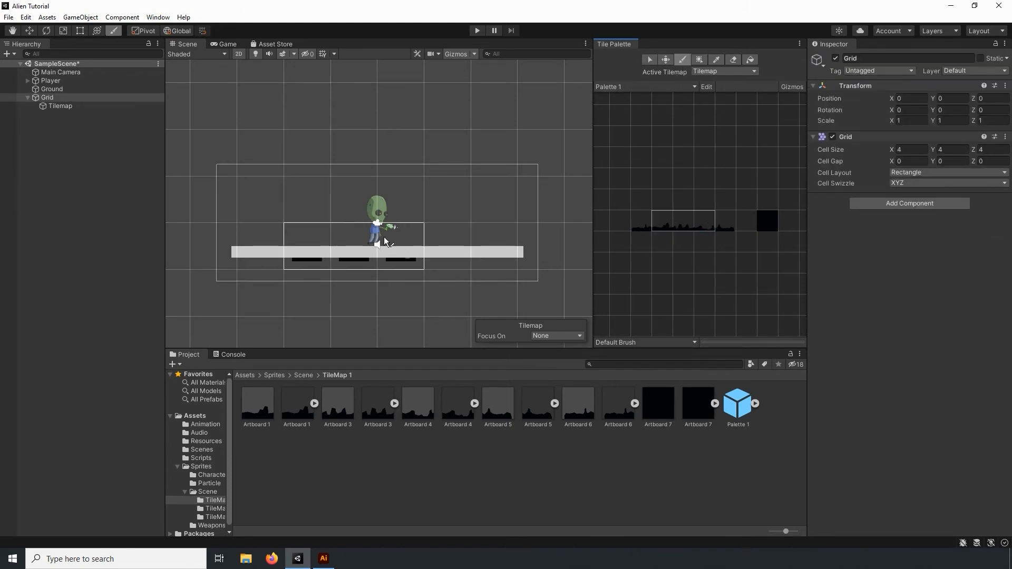
click(479, 194)
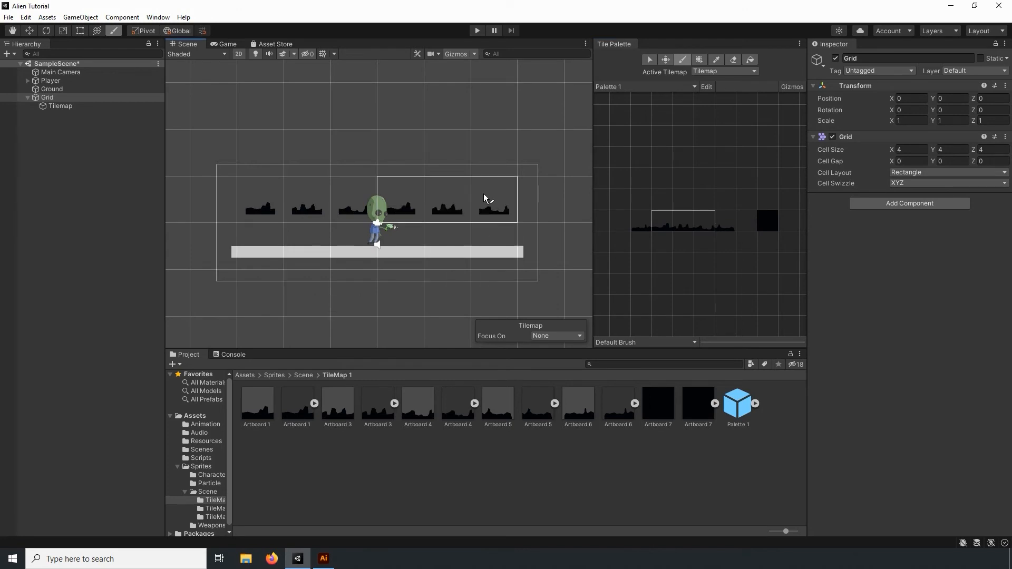
click(650, 59)
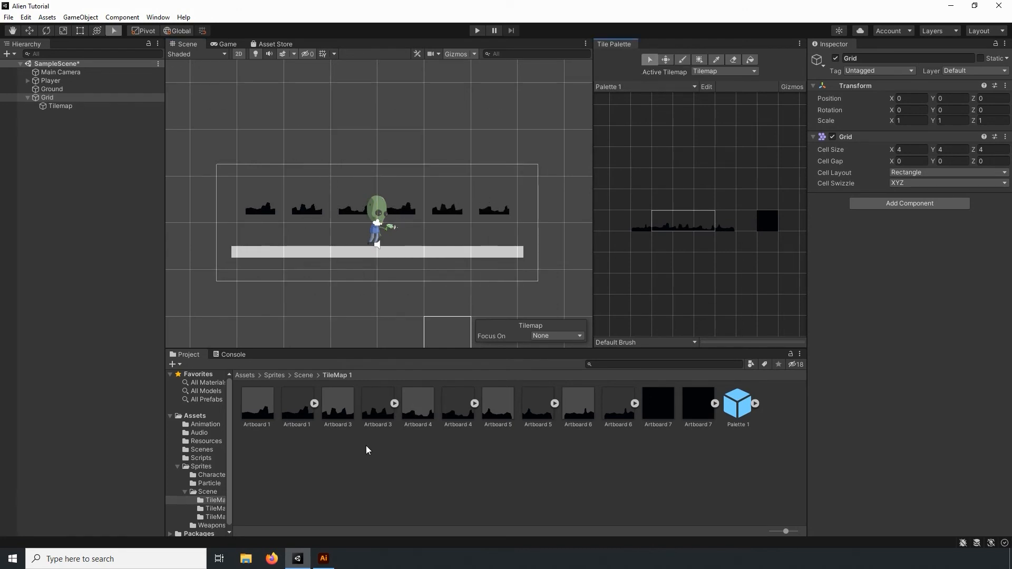
Set Pixels Per Unit to 64 for the Artboard 1, 3, 4, 5, 6 and 7 textures in TileMap 1 and apply it.
click(320, 457)
click(394, 404)
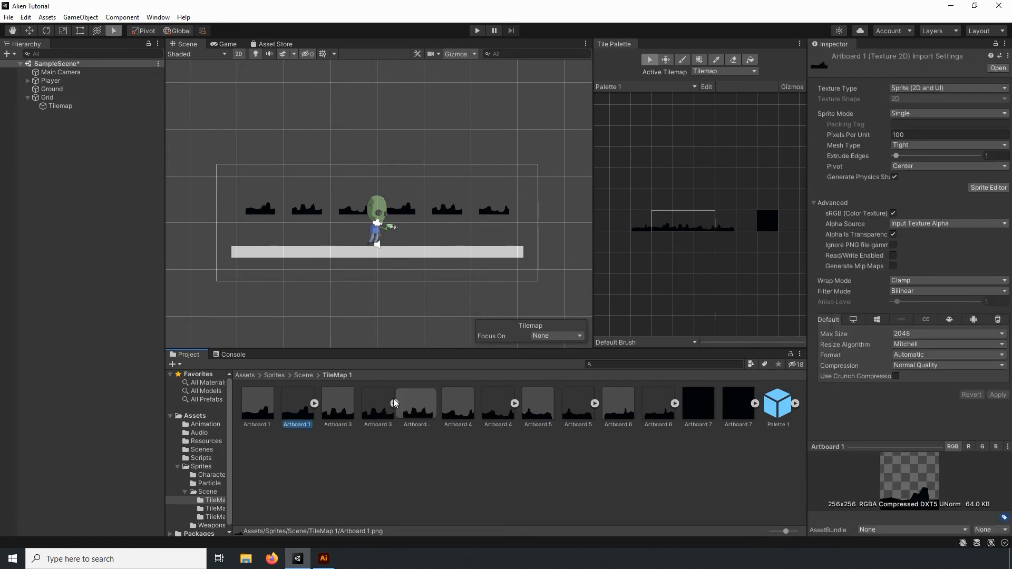
click(394, 403)
ctrl+click(463, 421)
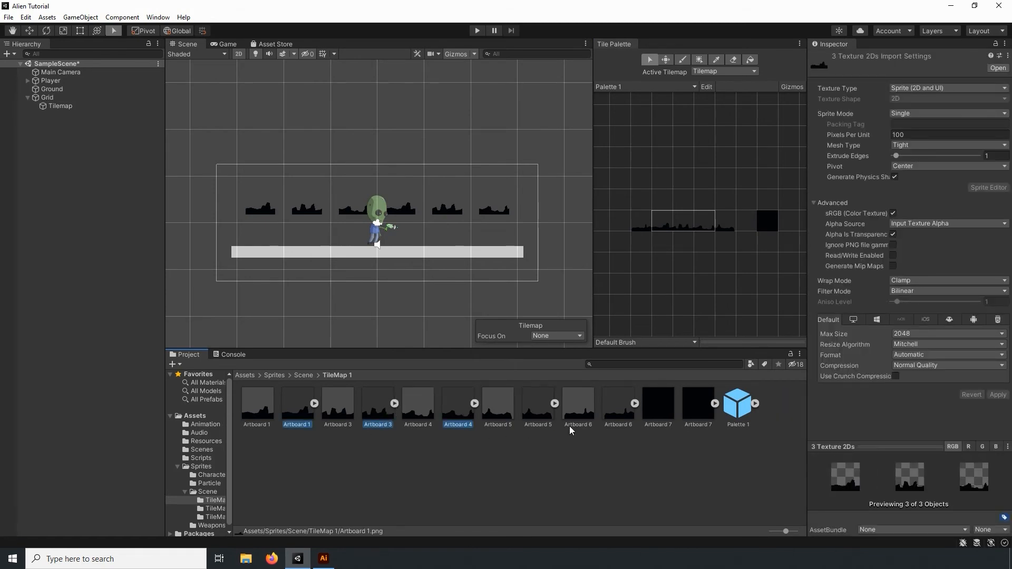
ctrl+click(622, 414)
ctrl+click(688, 416)
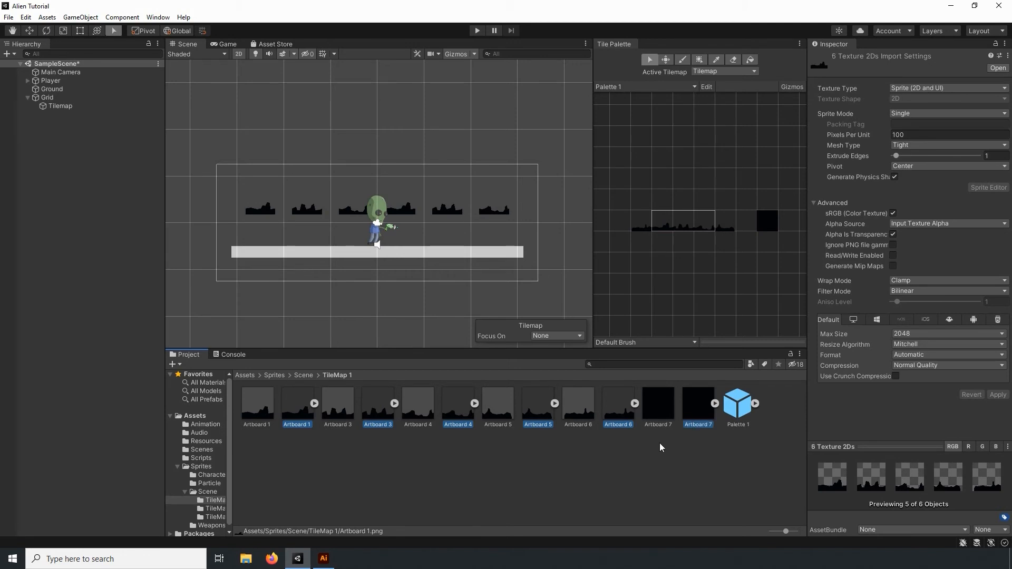
click(916, 136)
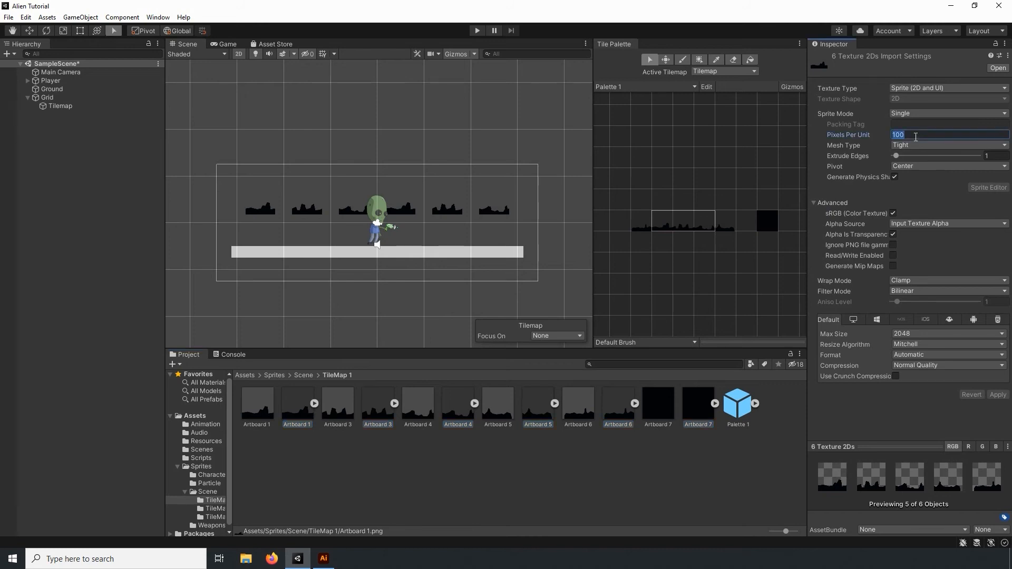
text(64)
click(997, 395)
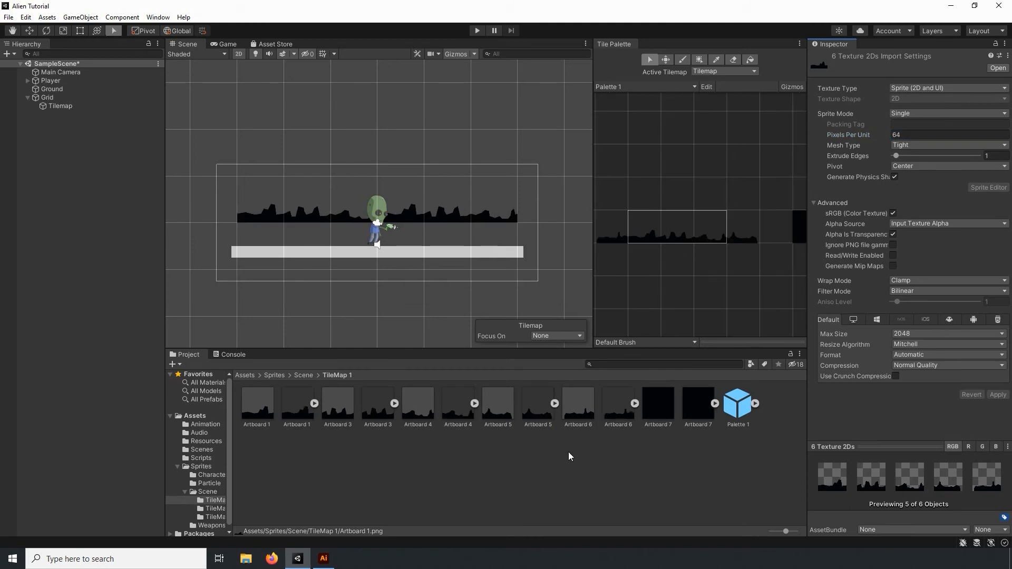
click(512, 448)
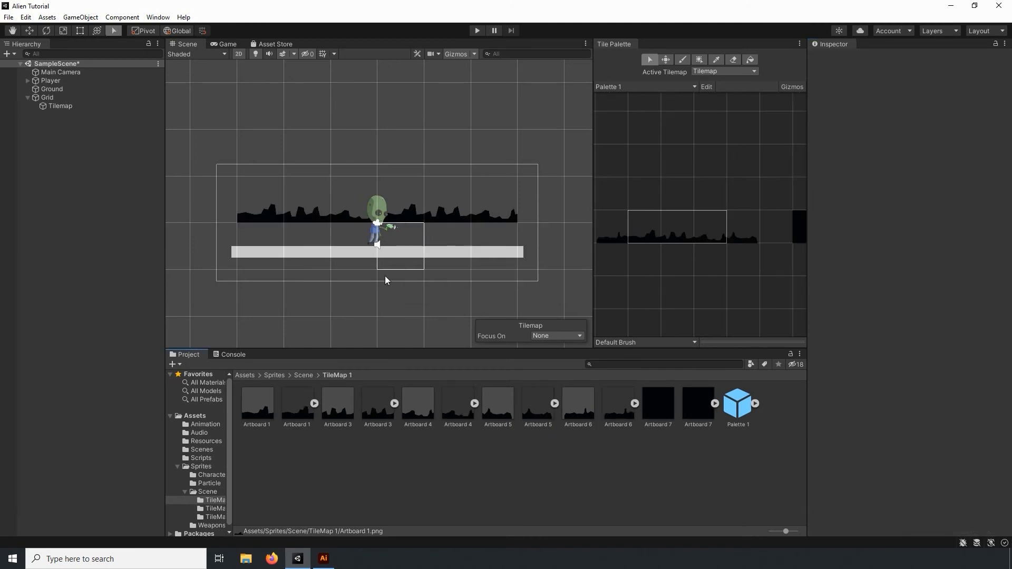
Set the Tilemap renderer's Order in Layer to 0.
click(47, 98)
click(58, 107)
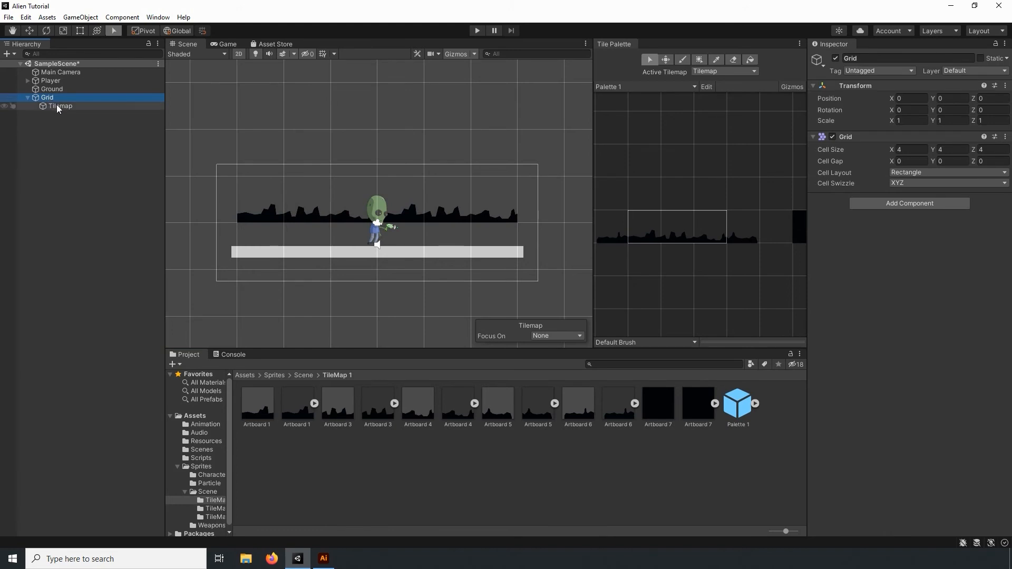
click(921, 331)
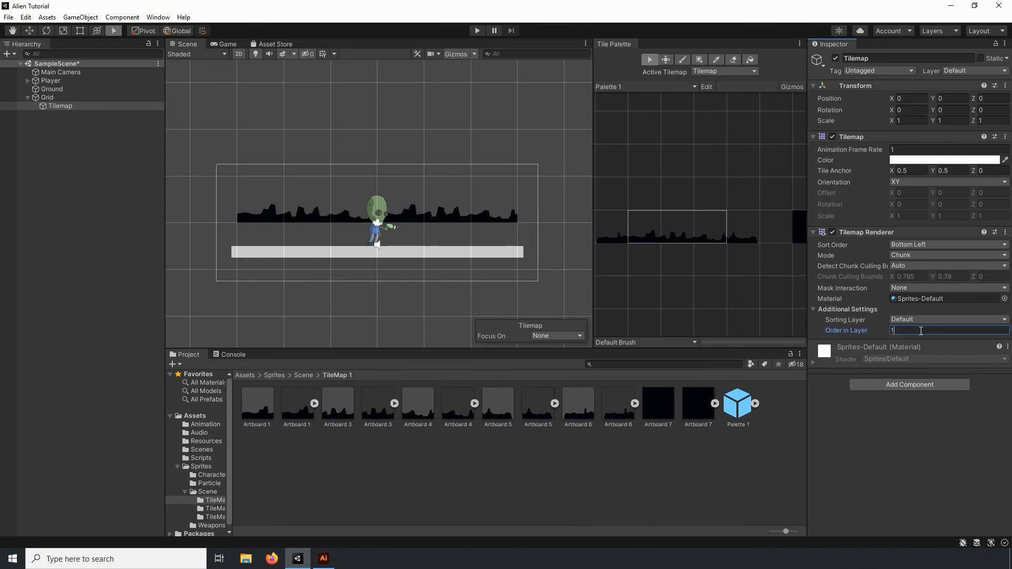
text(0)
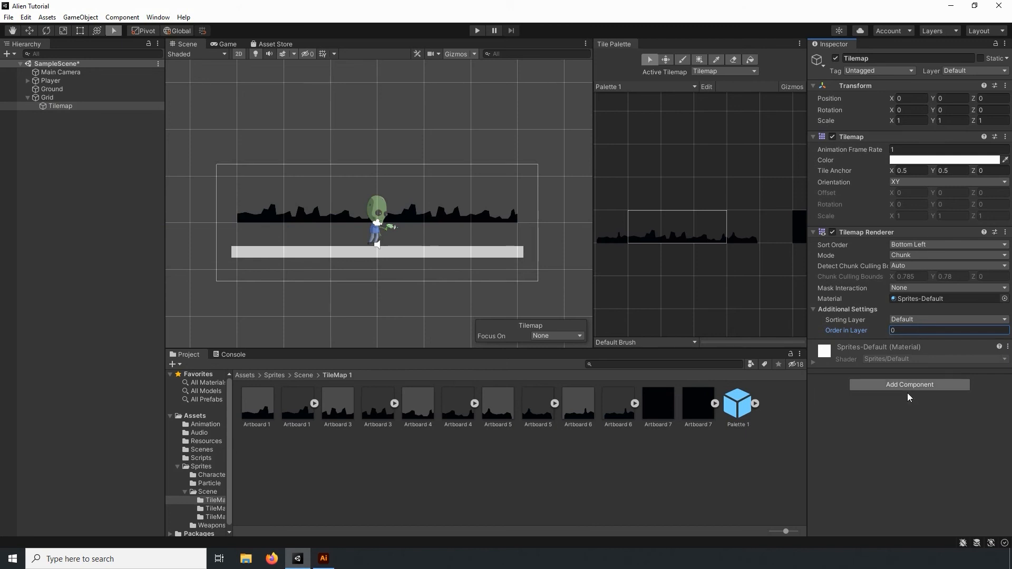
Add a sorting layer named Foreground below Default.
click(918, 321)
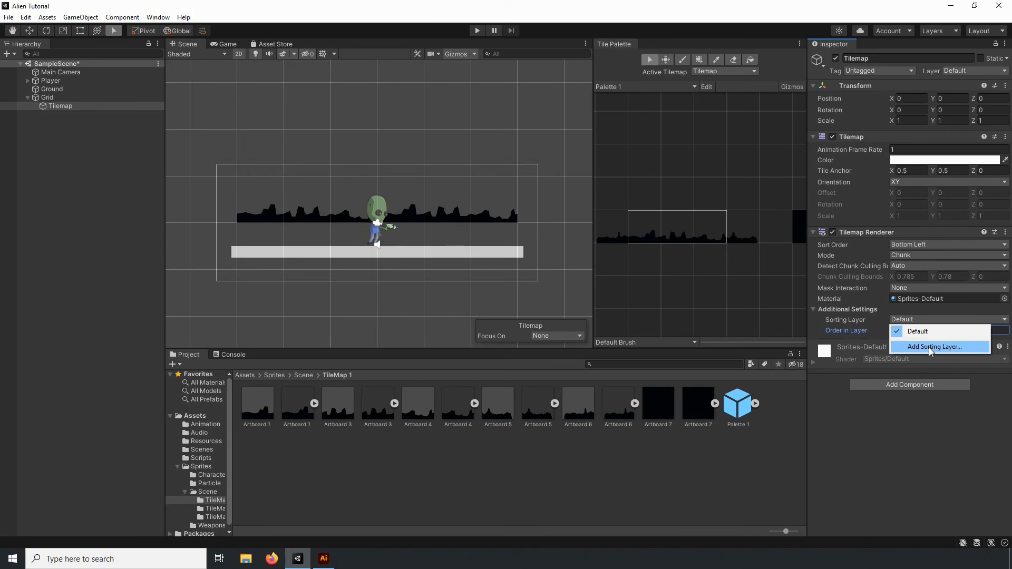
click(960, 351)
click(984, 122)
click(916, 117)
text(Foreground)
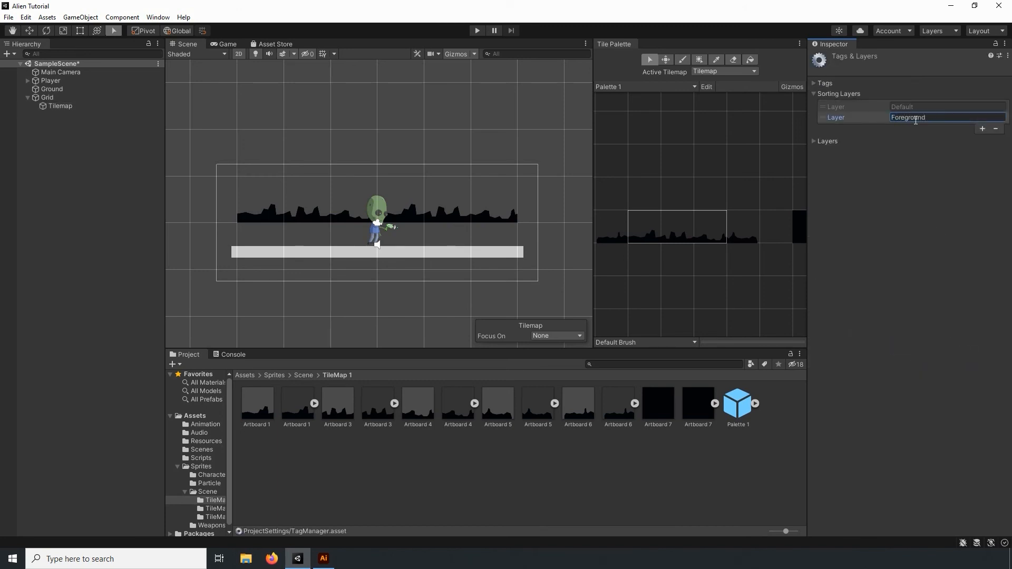
Assign the Tilemap to the Foreground sorting layer.
click(60, 106)
click(910, 319)
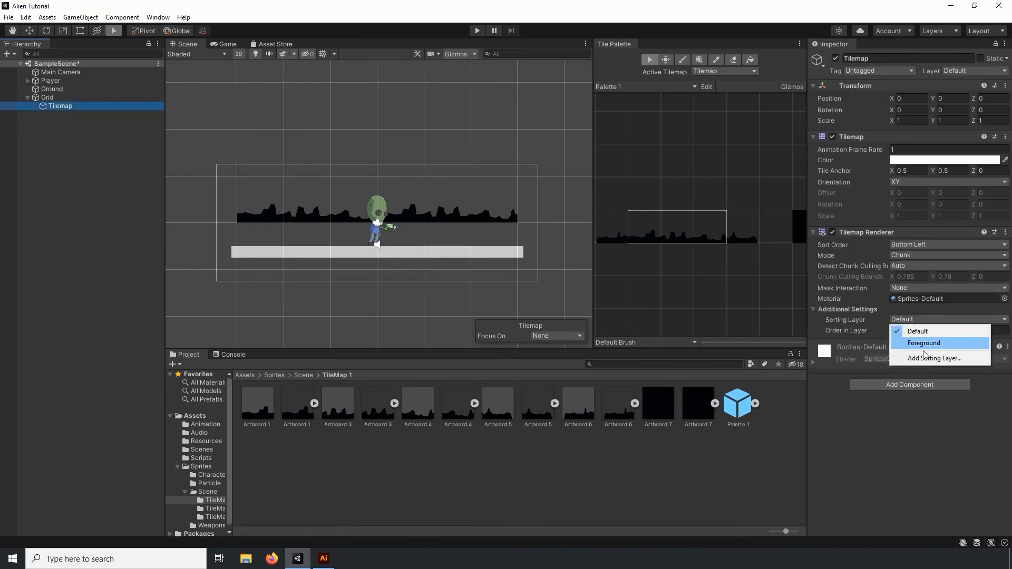
click(926, 344)
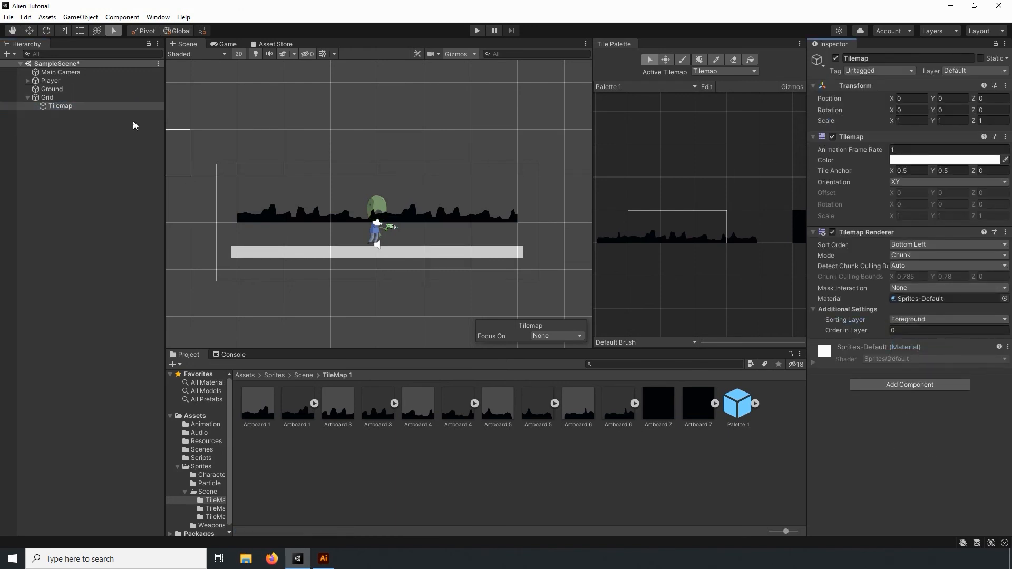
click(63, 97)
scroll(357, 200, down, 8)
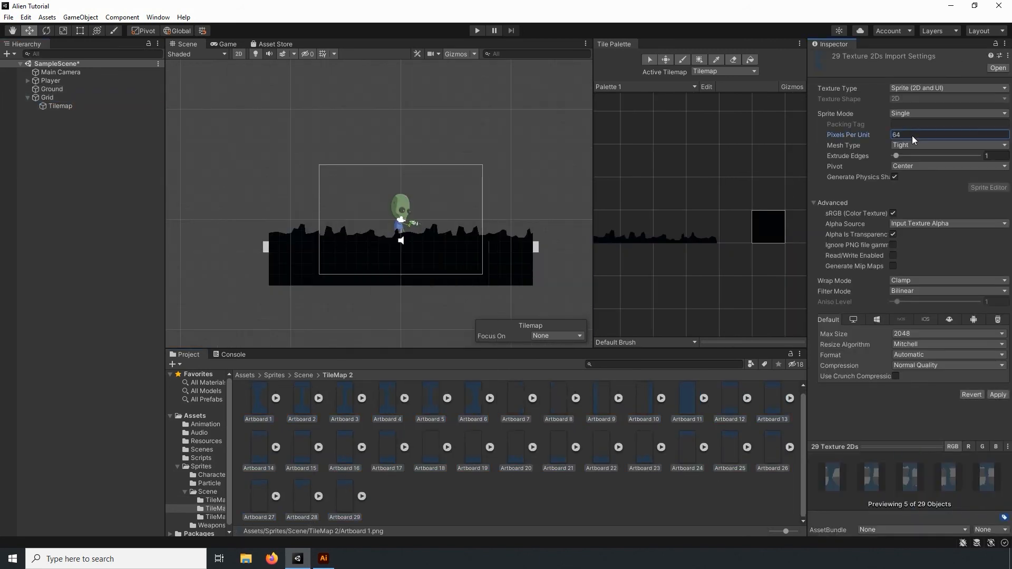
Apply 64 Pixels Per Unit to the TileMap 2 textures and create a rectangular palette named Palette 2 in that folder.
click(999, 394)
click(643, 87)
click(639, 108)
drag(685, 109, 634, 106)
text(Palette 2)
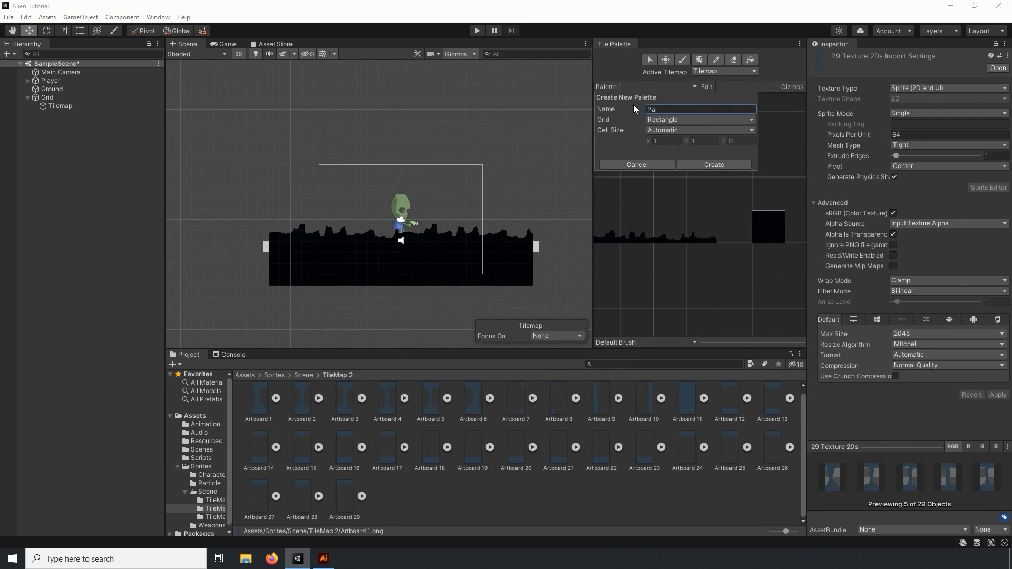
click(707, 164)
click(409, 368)
Add all the TileMap 2 sprites to Palette 2, saving their tiles in the same folder.
drag(645, 457, 685, 193)
drag(686, 193, 686, 195)
click(409, 368)
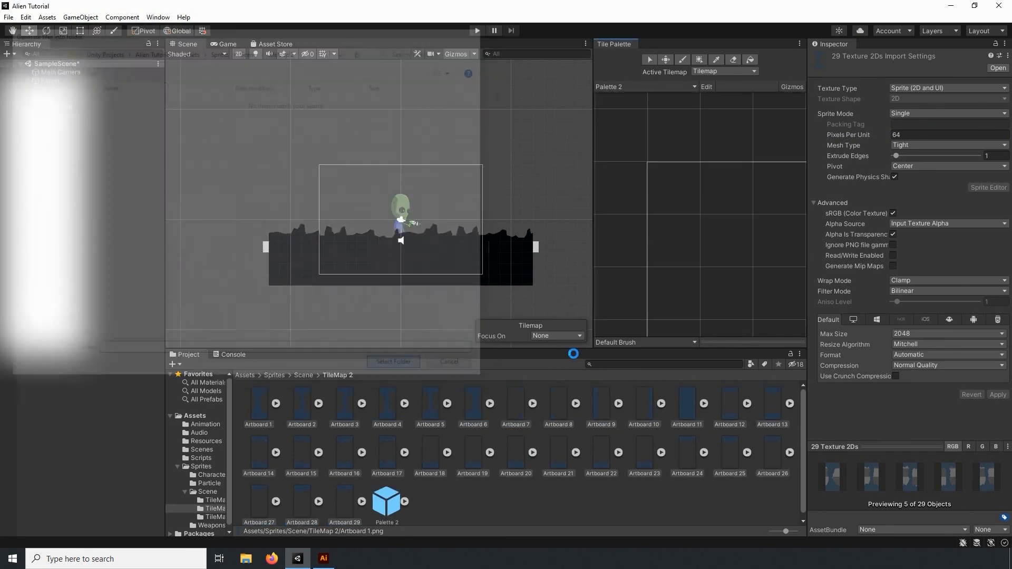
click(649, 132)
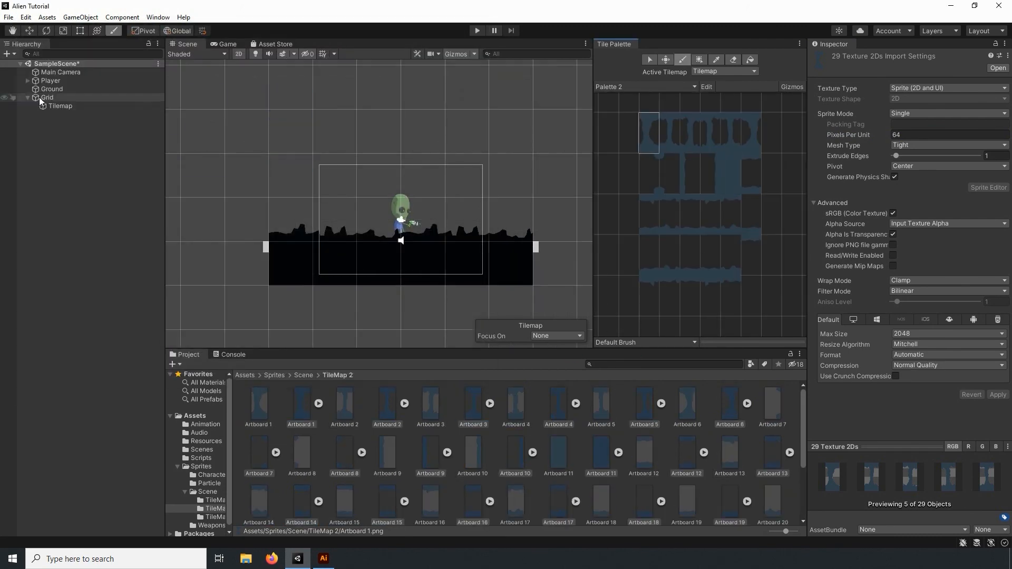
Create a second rectangular Tilemap in the scene and assign it to a new sorting layer named Background 1.
right_click(46, 161)
mouse_move(83, 296)
click(149, 318)
click(928, 319)
click(904, 127)
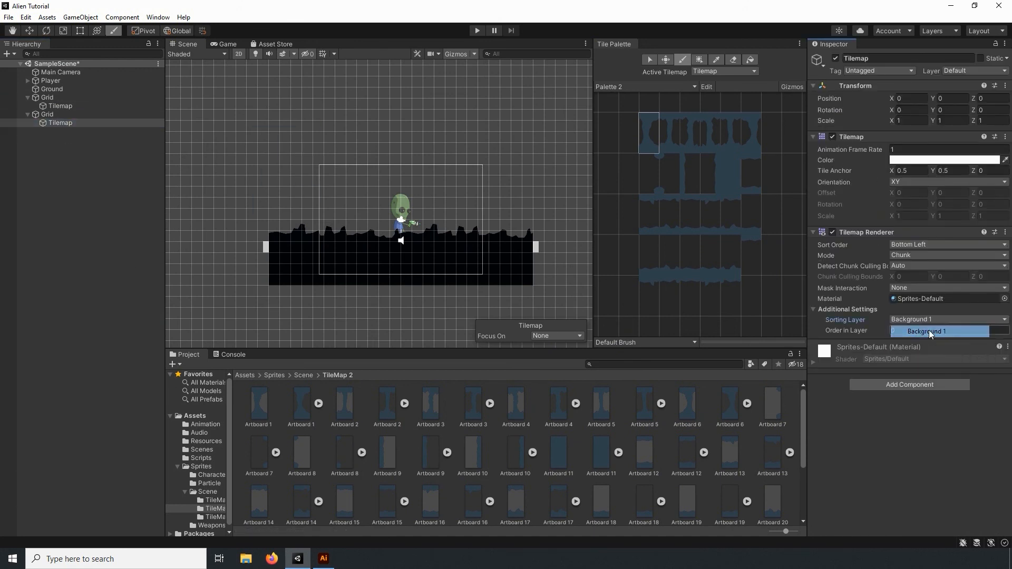
Set the second Grid's cell size to 4 in X, 8 in Y and 1 in Z.
click(47, 114)
click(912, 150)
text(4)
key(Tab)
text(8)
key(Tab)
text(1)
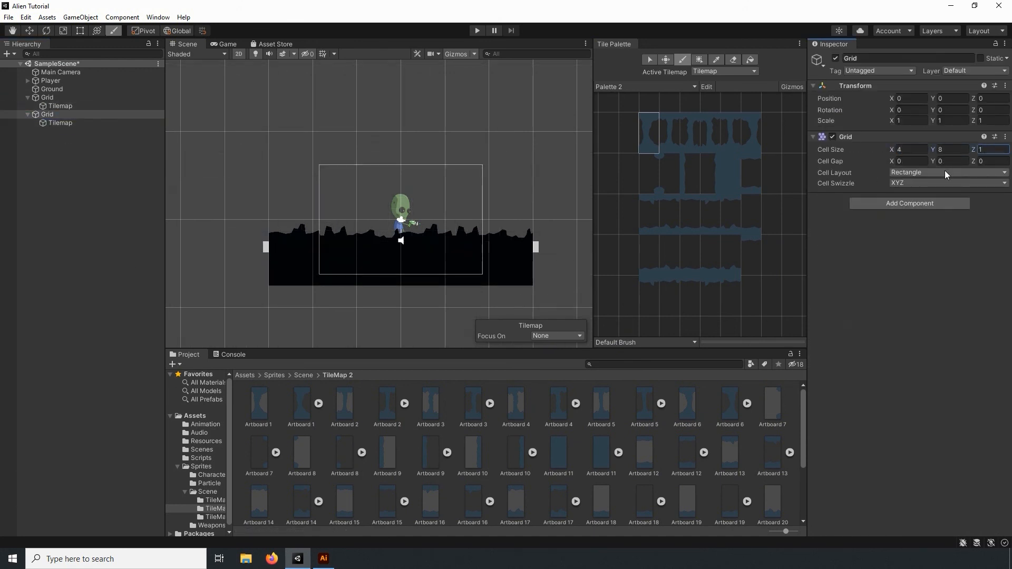
Paint a row of dark blue pillar tiles from Palette 2 above the black ground, behind the player.
click(293, 205)
drag(670, 132, 732, 133)
click(428, 198)
click(82, 269)
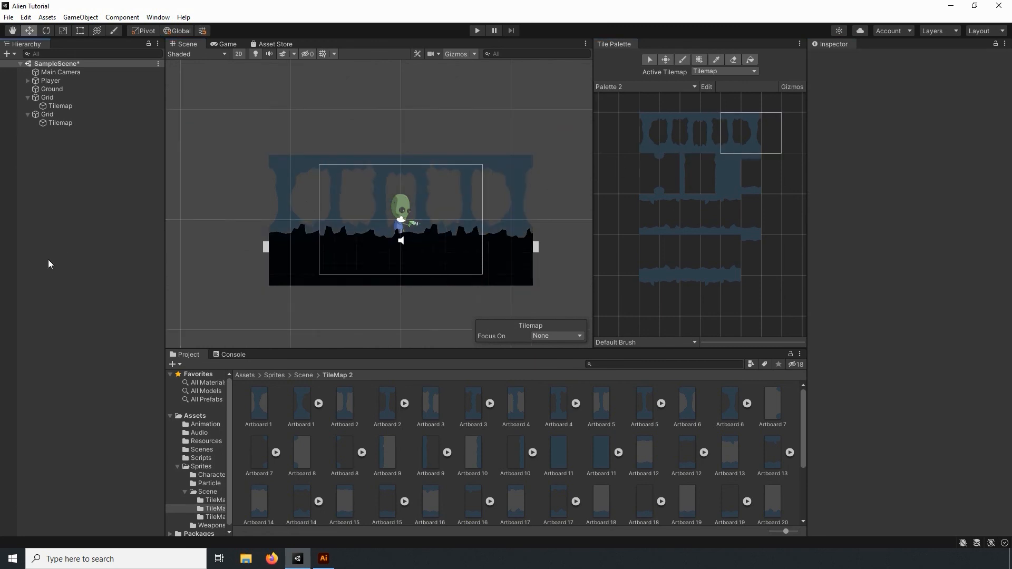
Create a rectangular palette named Palette 3 and save it in the TileMap 3 folder.
click(303, 375)
double_click(338, 405)
click(644, 87)
click(633, 119)
click(708, 109)
text(Palette 3)
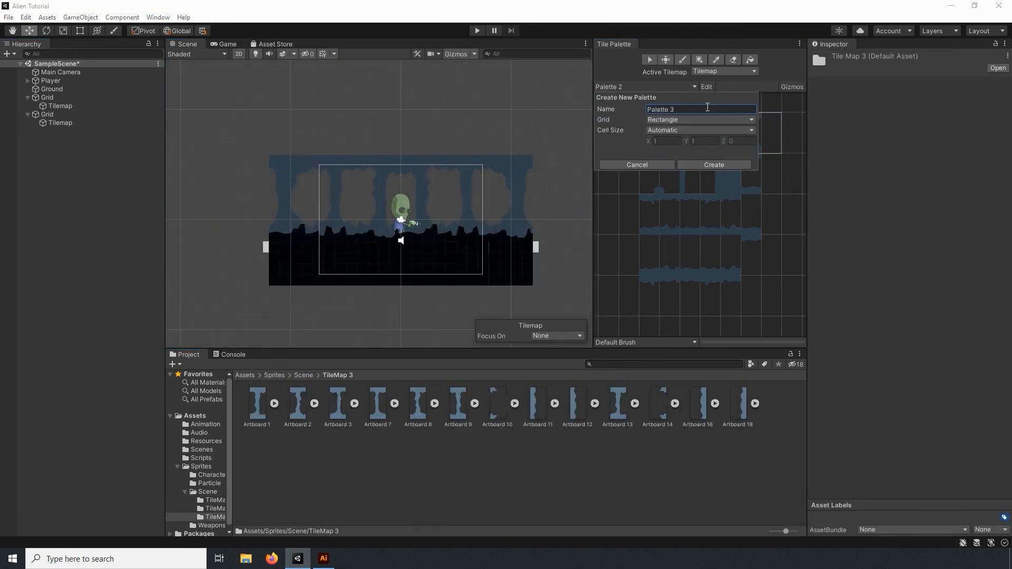
click(714, 164)
click(401, 366)
Set Pixels Per Unit to 64 for all TileMap 3 textures and add them to Palette 3, saving the tiles in the same folder.
click(257, 403)
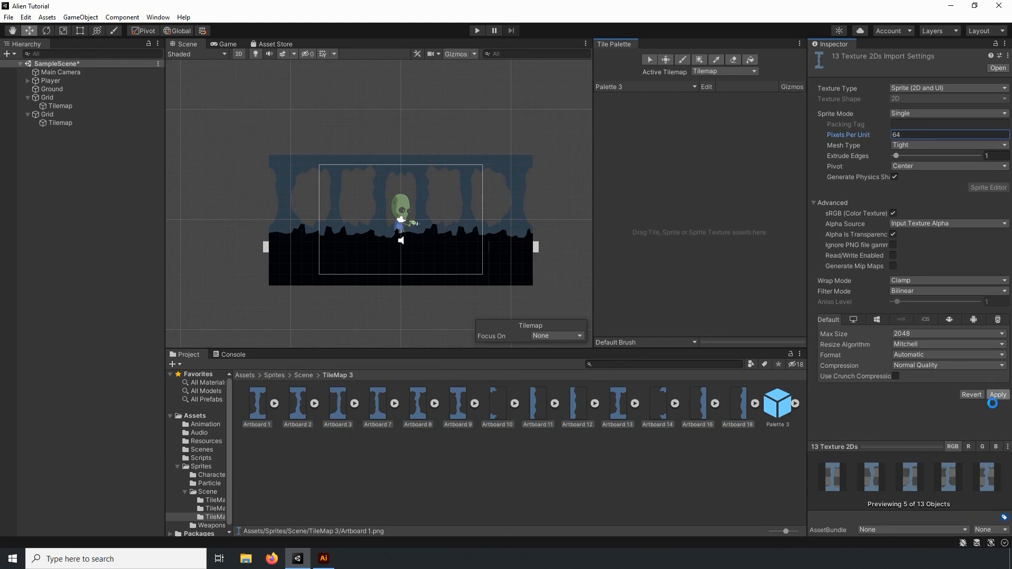
drag(258, 406, 654, 242)
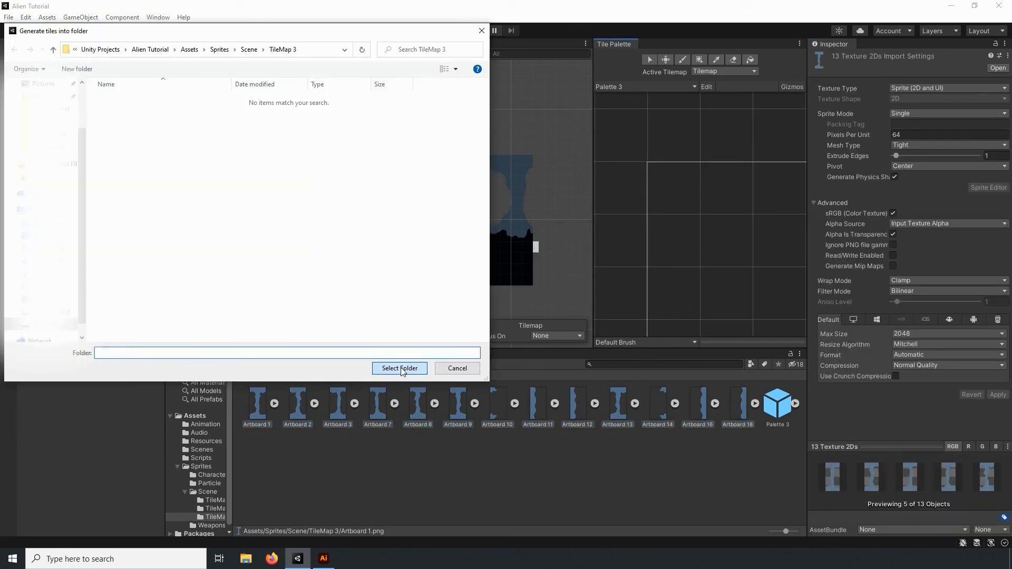
click(403, 373)
Duplicate the second Grid together with its Tilemap and select the copy's Tilemap.
right_click(53, 153)
click(59, 107)
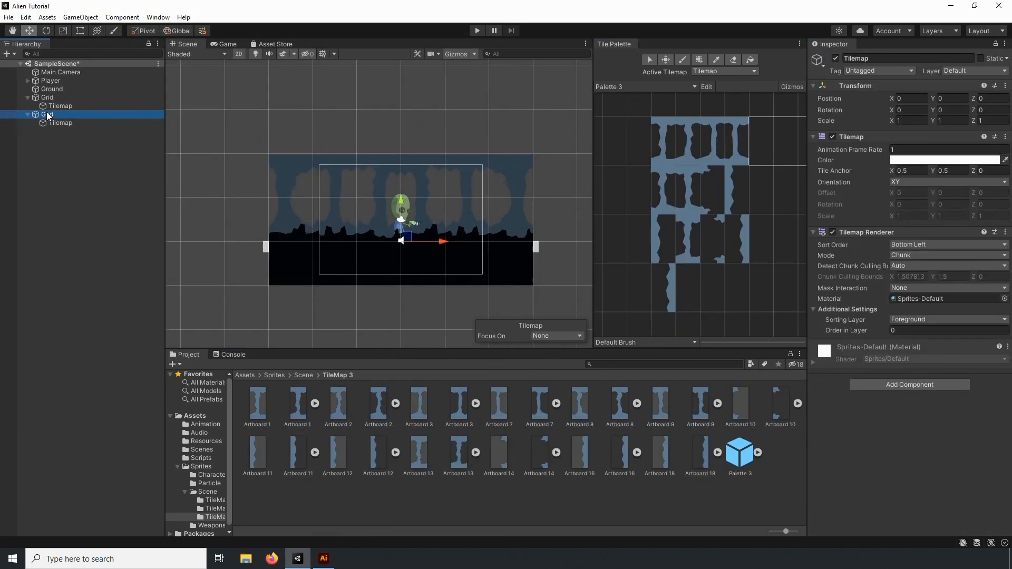
click(49, 115)
key(ctrl+d)
click(28, 132)
click(60, 139)
Paint the lighter blue pillar tiles from the first row of Palette 3 across the duplicated Tilemap.
click(683, 59)
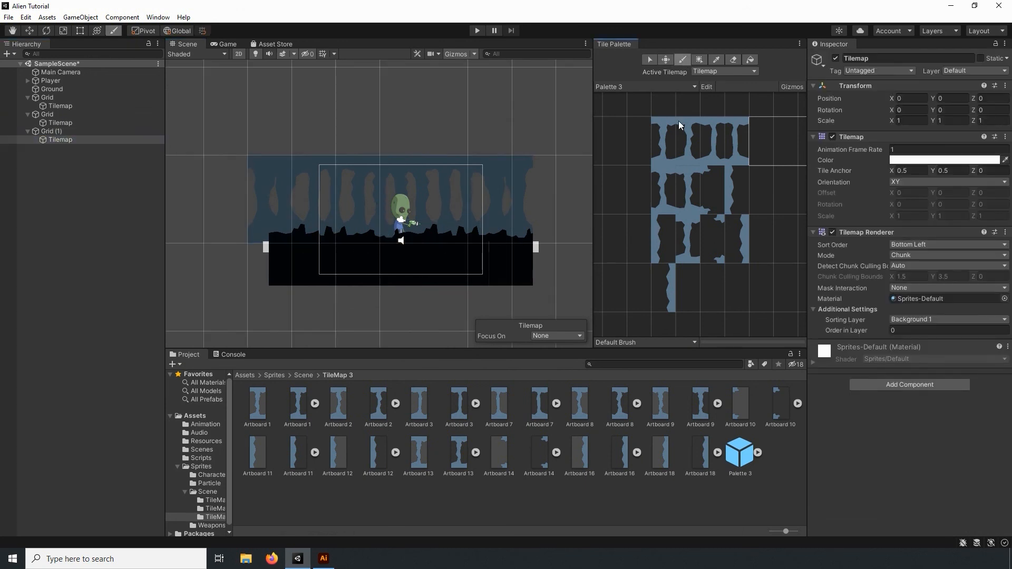
click(700, 141)
click(407, 205)
click(569, 210)
click(650, 60)
Add another sorting layer and move it above Background 1 in the sorting layer order.
click(60, 139)
click(944, 320)
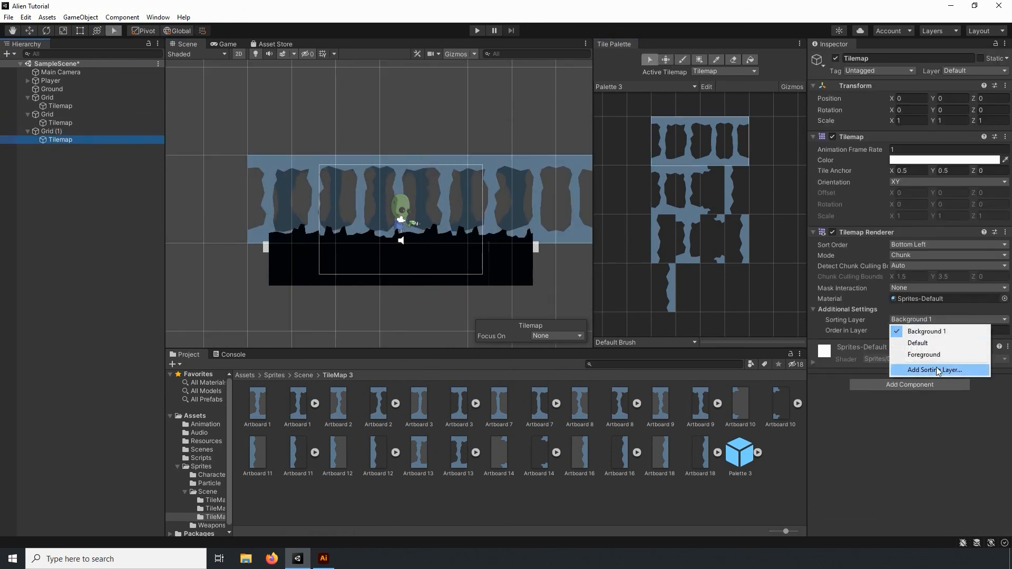
click(934, 369)
click(982, 139)
drag(824, 139, 825, 107)
Assign the duplicated Grid's Tilemap to the first sorting layer in the list, placing it behind the dark blue pillars.
click(60, 140)
click(944, 320)
click(926, 331)
click(106, 237)
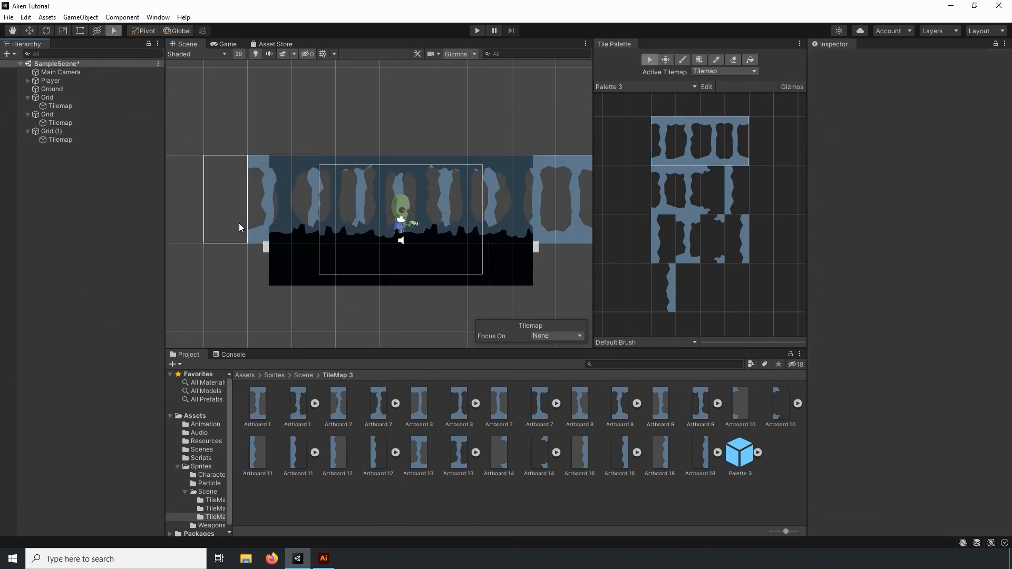
scroll(369, 264, up, 10)
scroll(327, 261, down, 9)
click(115, 262)
Sample the light pillar color for the Main Camera's background in the Game view and lighten it to hex 7A94A6.
click(224, 45)
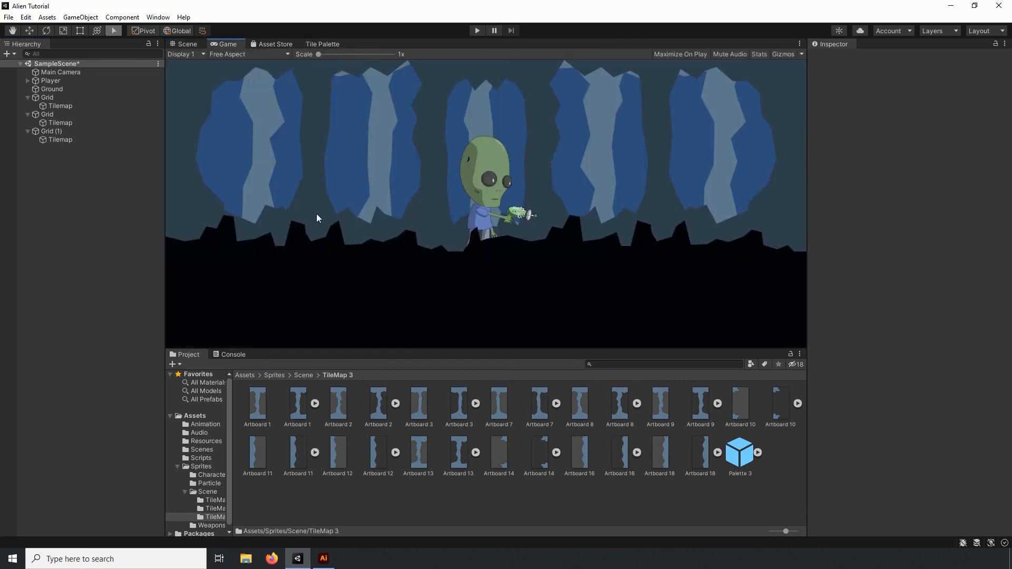
click(60, 72)
click(923, 161)
click(896, 173)
click(726, 174)
drag(939, 238, 934, 234)
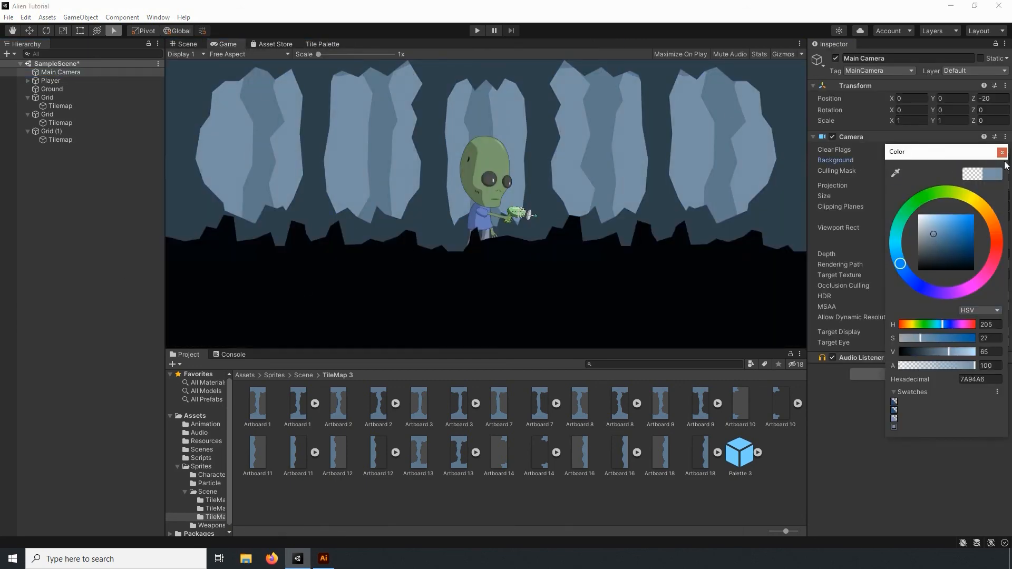